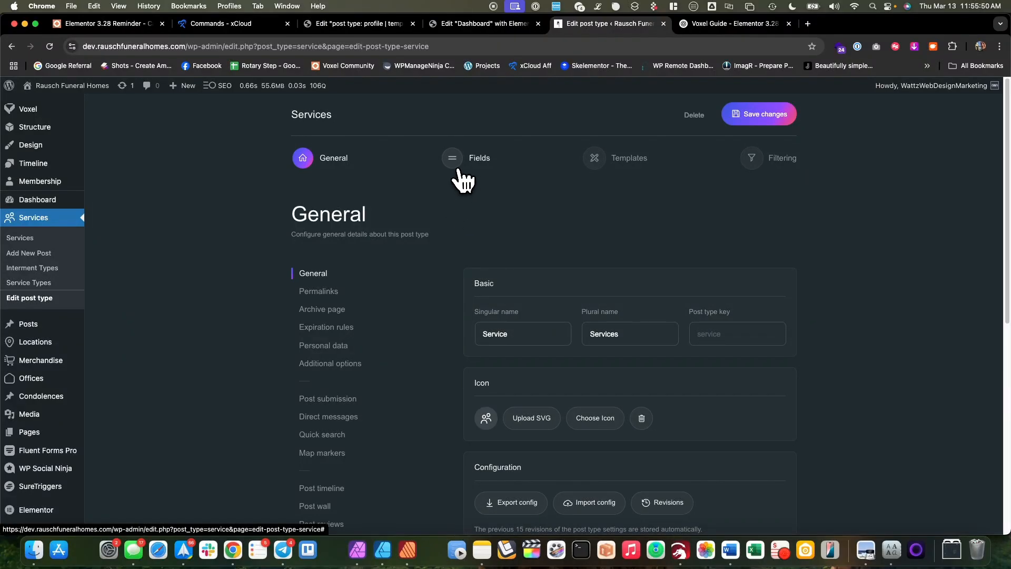
# - Open the Service Location field's options in the Services post type and examine its available relation types
pyautogui.click(453, 165)
pyautogui.scroll(-5, 461, 284)
pyautogui.scroll(-5, 456, 276)
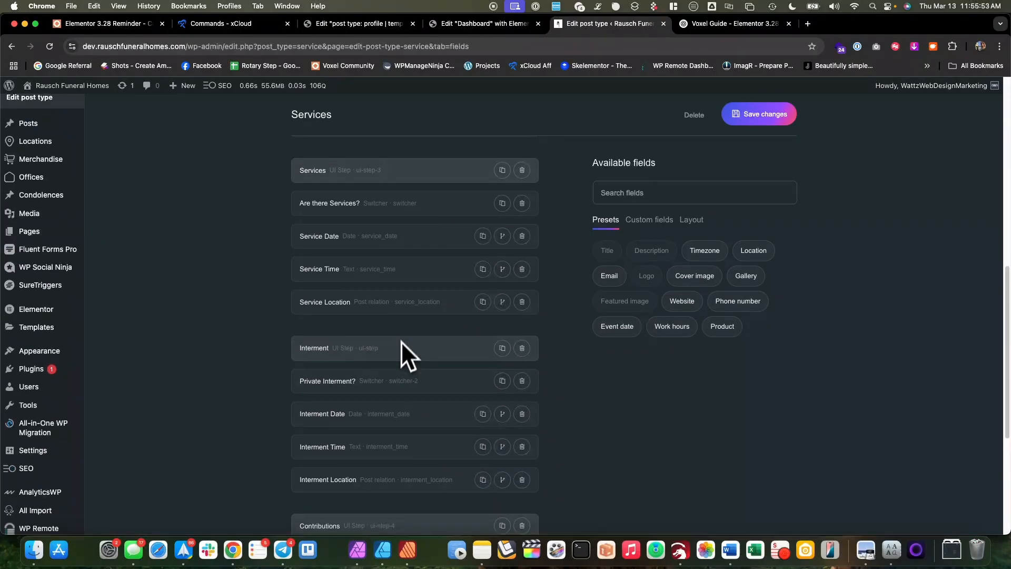
pyautogui.click(397, 309)
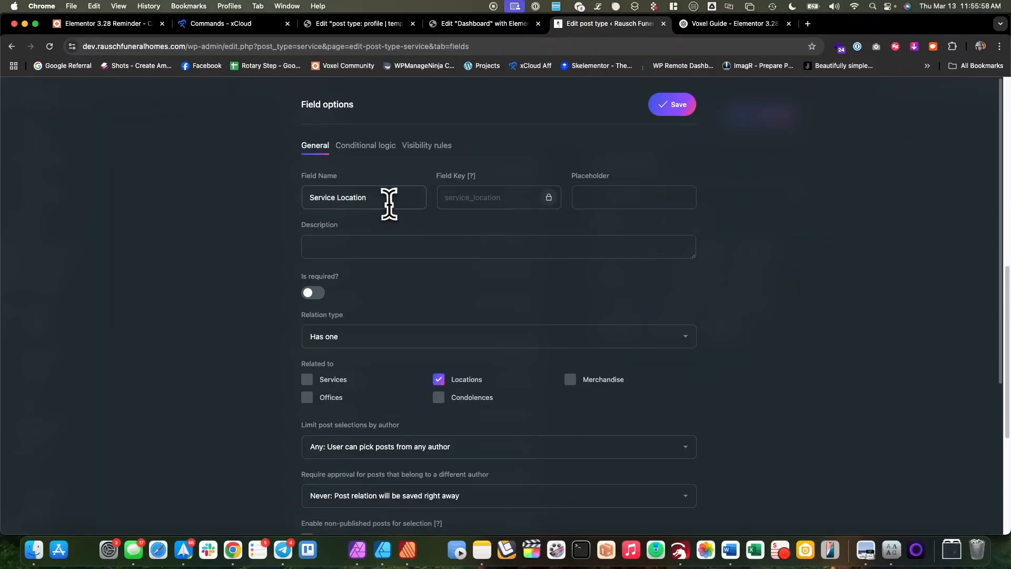
pyautogui.moveTo(389, 198); pyautogui.dragTo(307, 198)
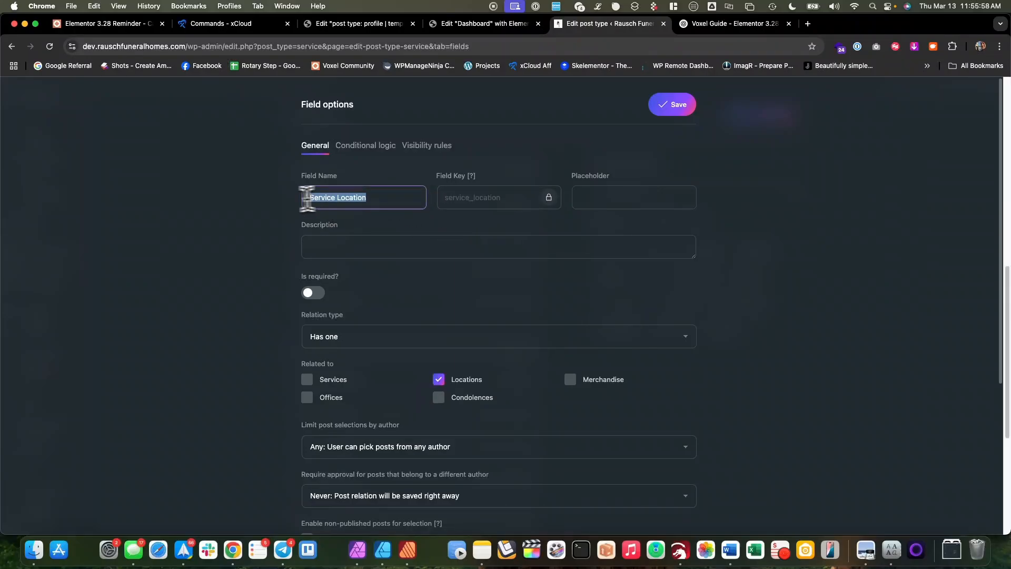
pyautogui.click(254, 240)
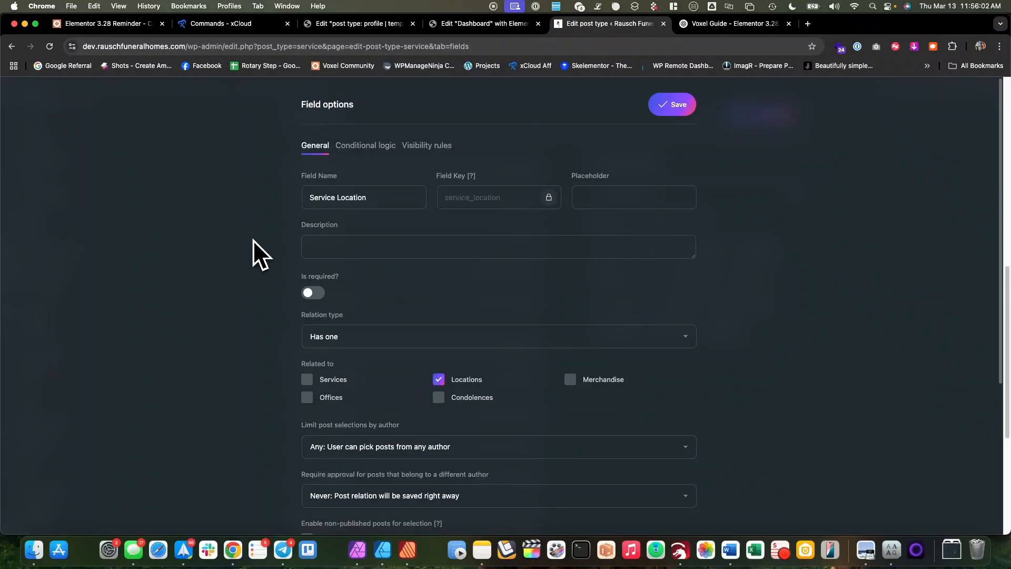
pyautogui.scroll(-1, 253, 239)
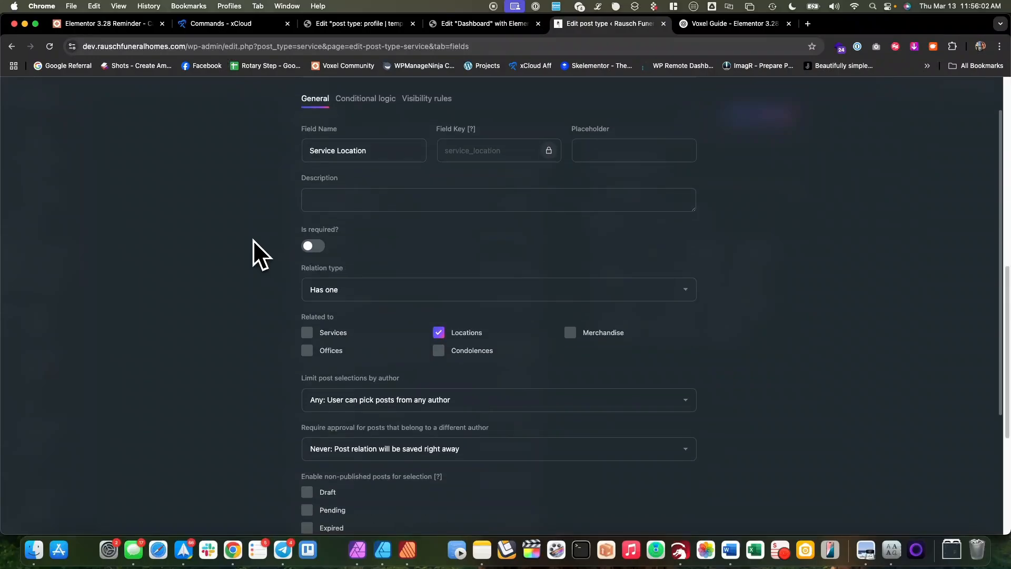
pyautogui.click(353, 295)
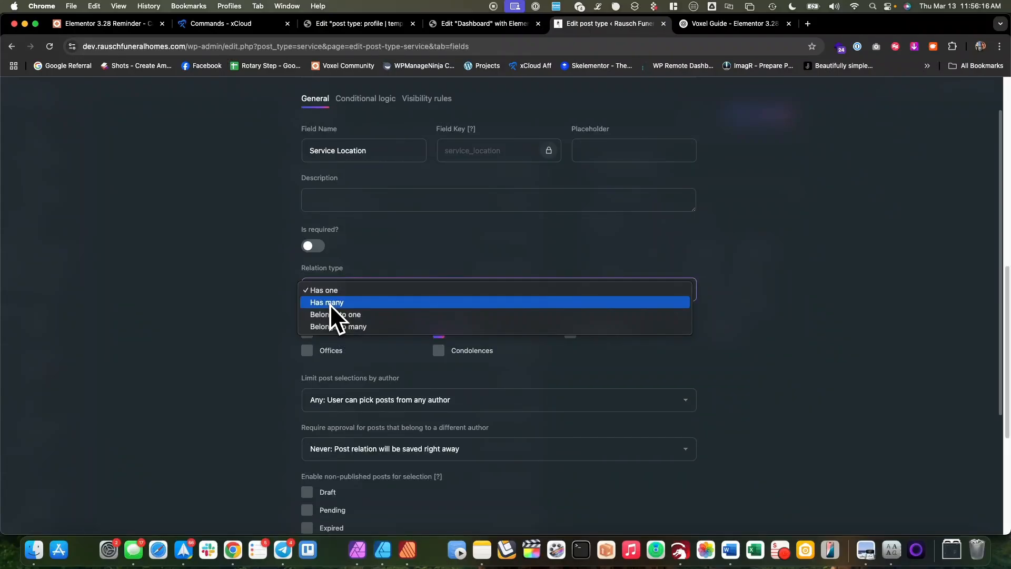
pyautogui.click(290, 299)
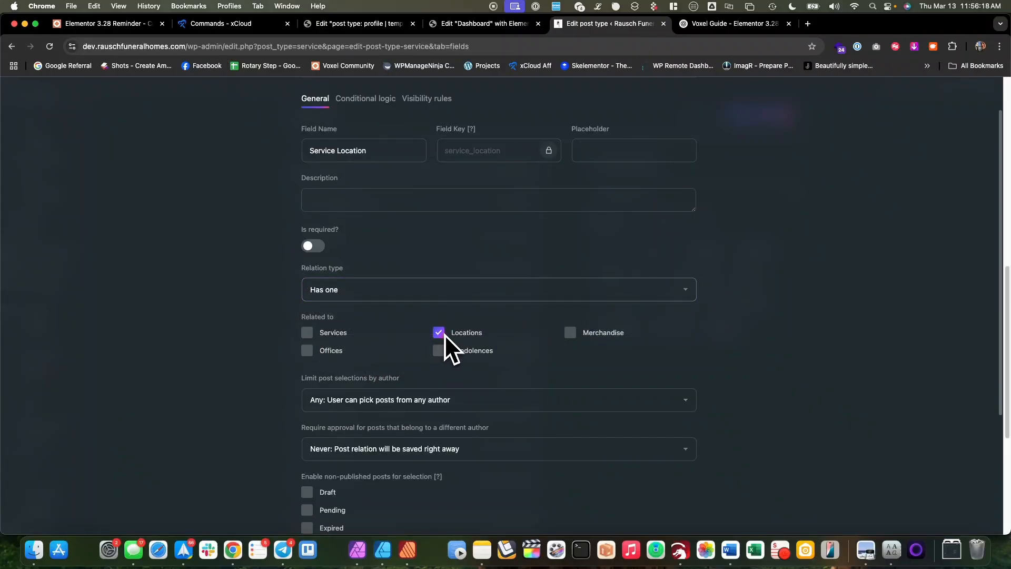
# - Review the Service Location field's related post types, selection limits and relation type, and save the field options
pyautogui.scroll(-5, 444, 338)
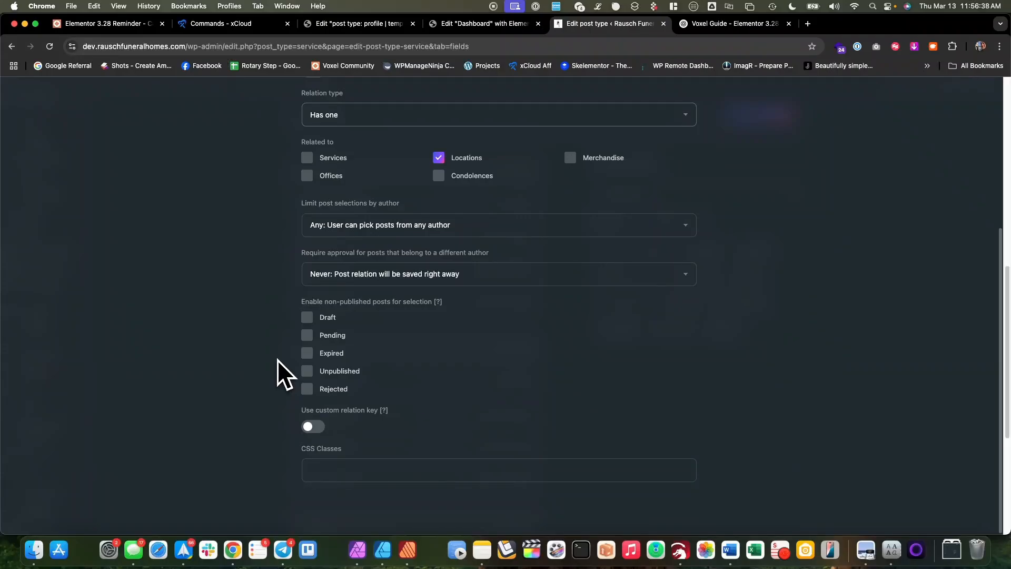
pyautogui.scroll(3, 278, 360)
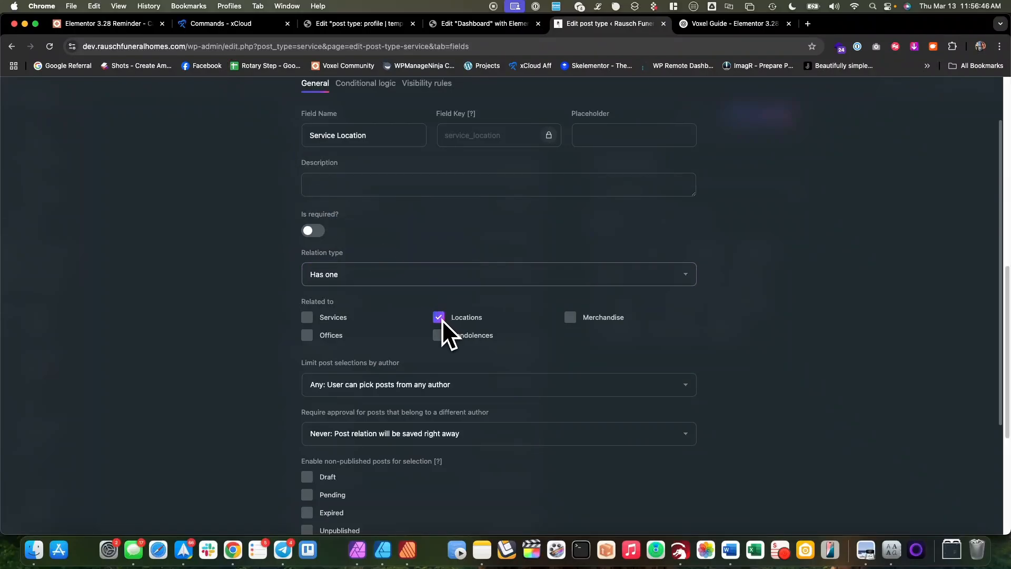
pyautogui.click(375, 280)
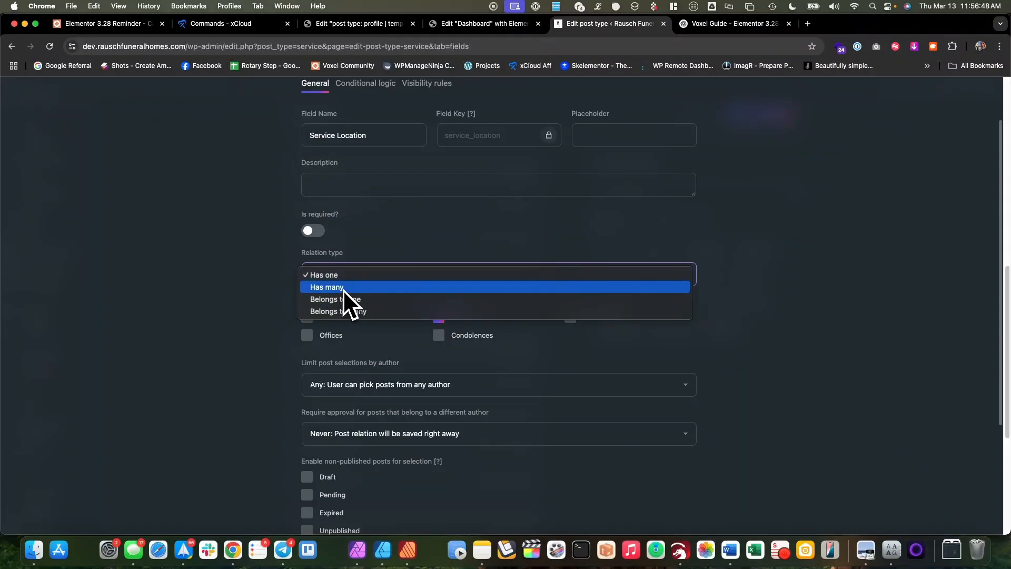
pyautogui.click(258, 284)
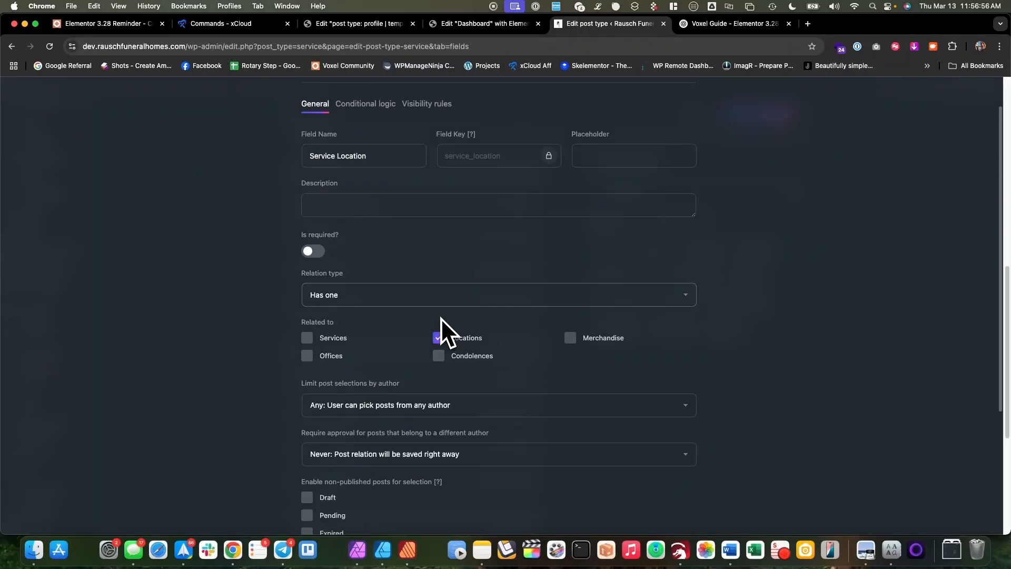
pyautogui.scroll(2, 442, 332)
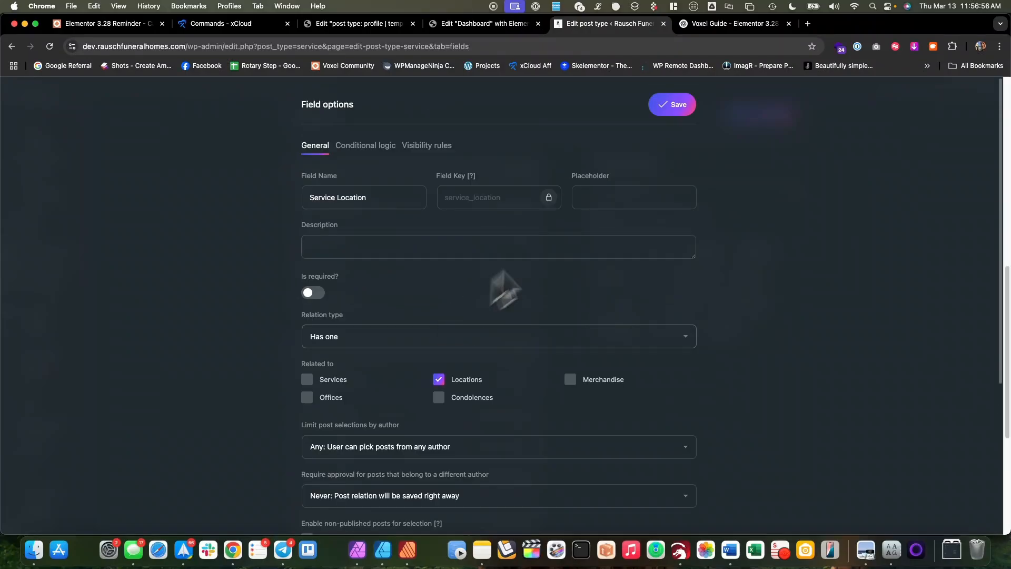
pyautogui.click(676, 110)
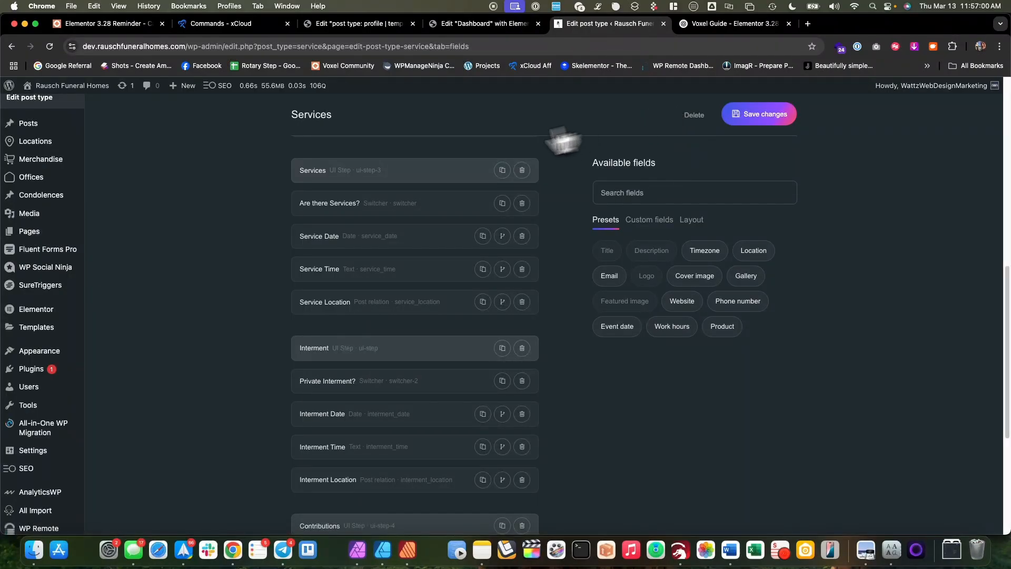
# - Add a Post relation custom field to the Locations post type
pyautogui.scroll(1, 158, 247)
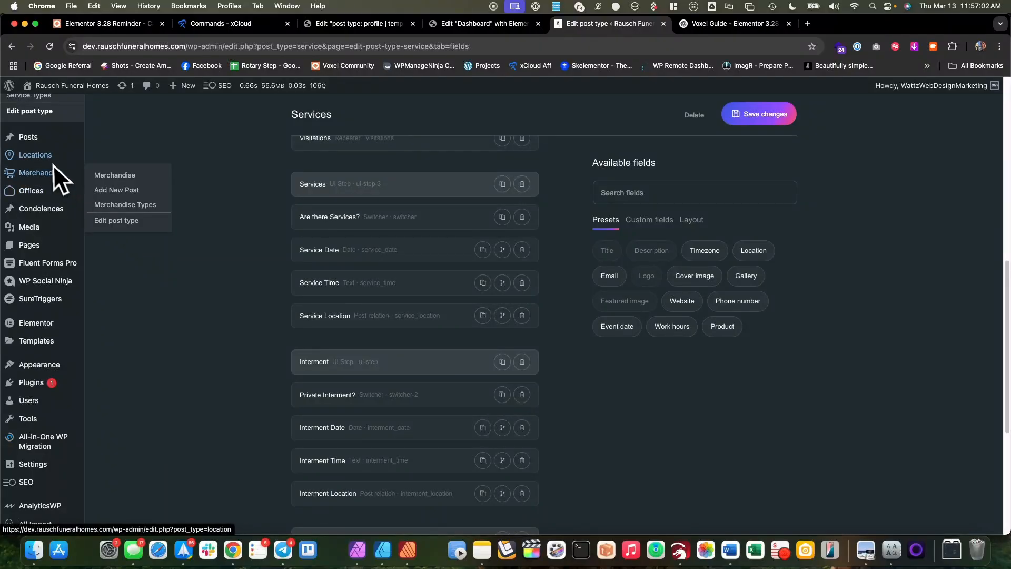
pyautogui.moveTo(35, 155)
pyautogui.click(127, 188)
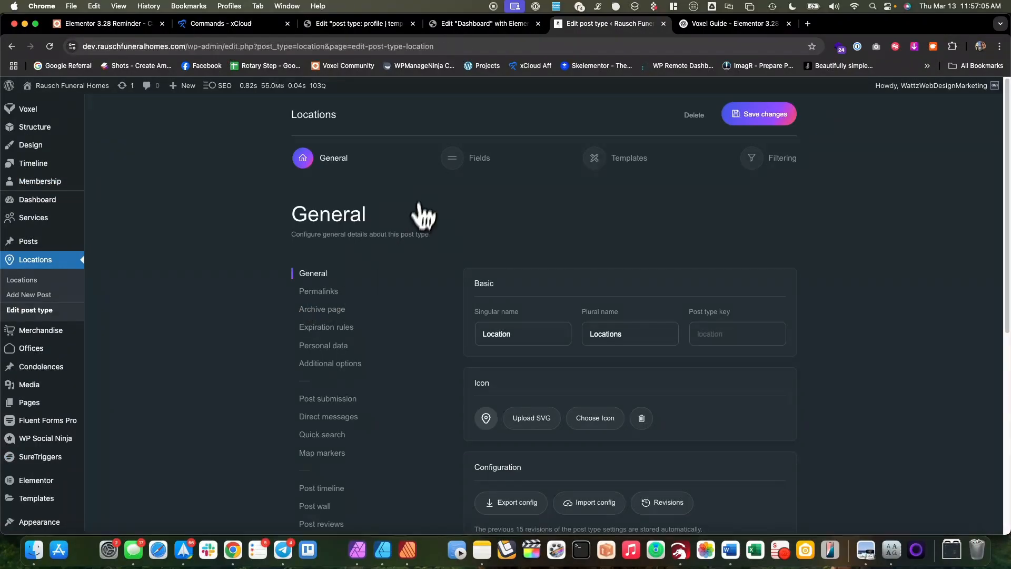
pyautogui.click(452, 159)
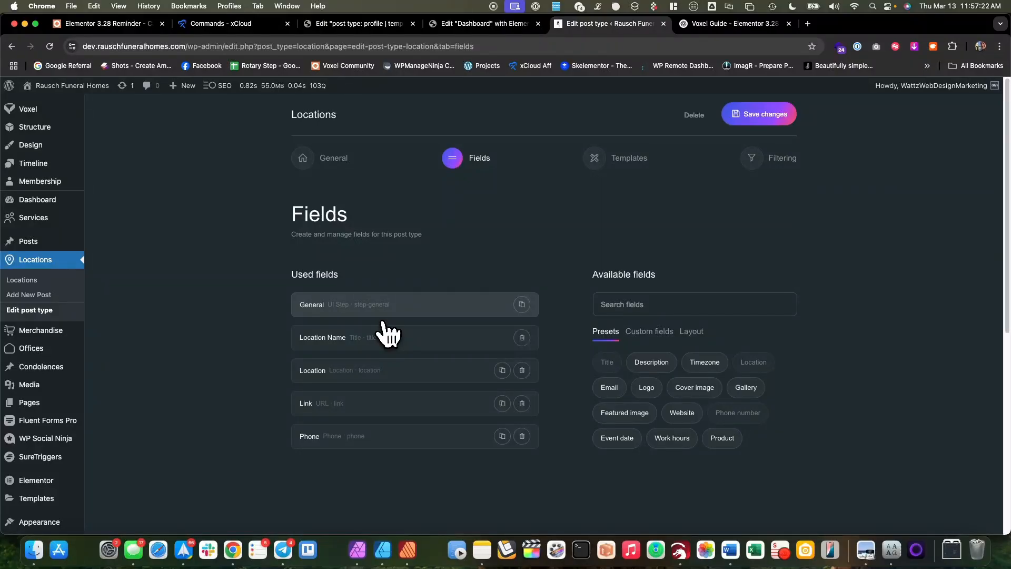
pyautogui.click(653, 333)
pyautogui.click(732, 438)
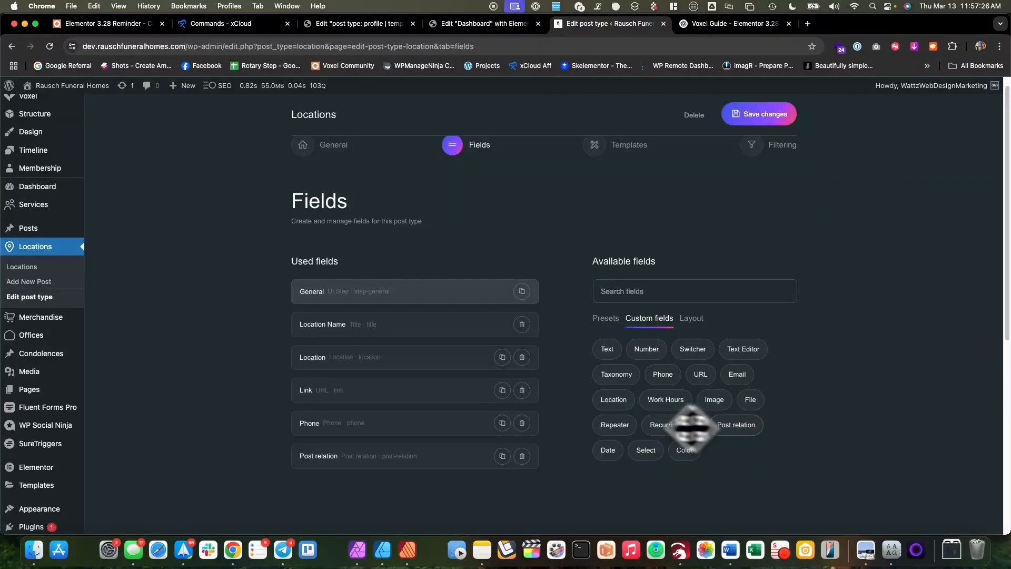
# - Set the new Post relation field to Belongs to one, related to Services, and save its options
pyautogui.scroll(-2, 576, 417)
pyautogui.click(443, 405)
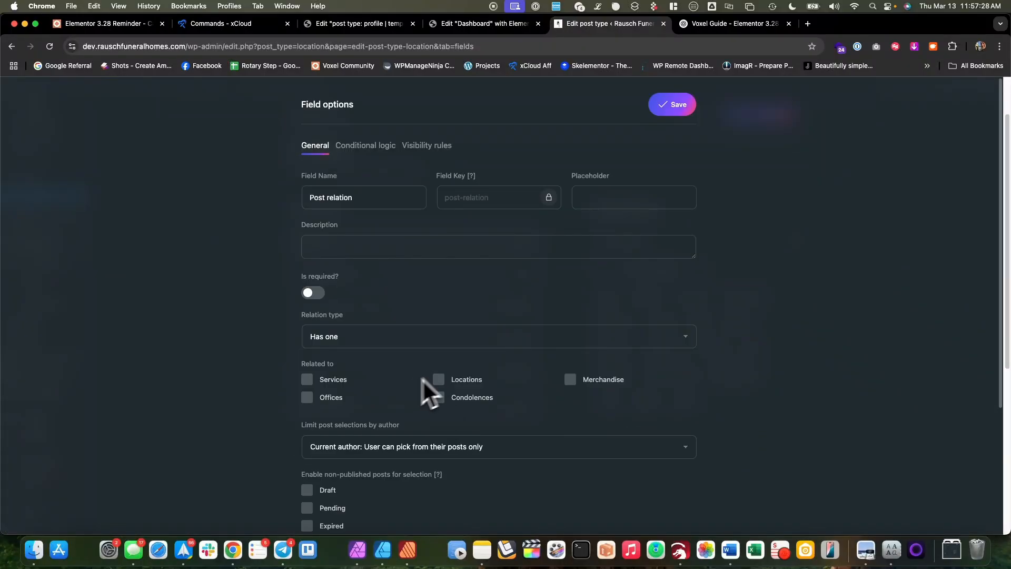
pyautogui.click(353, 343)
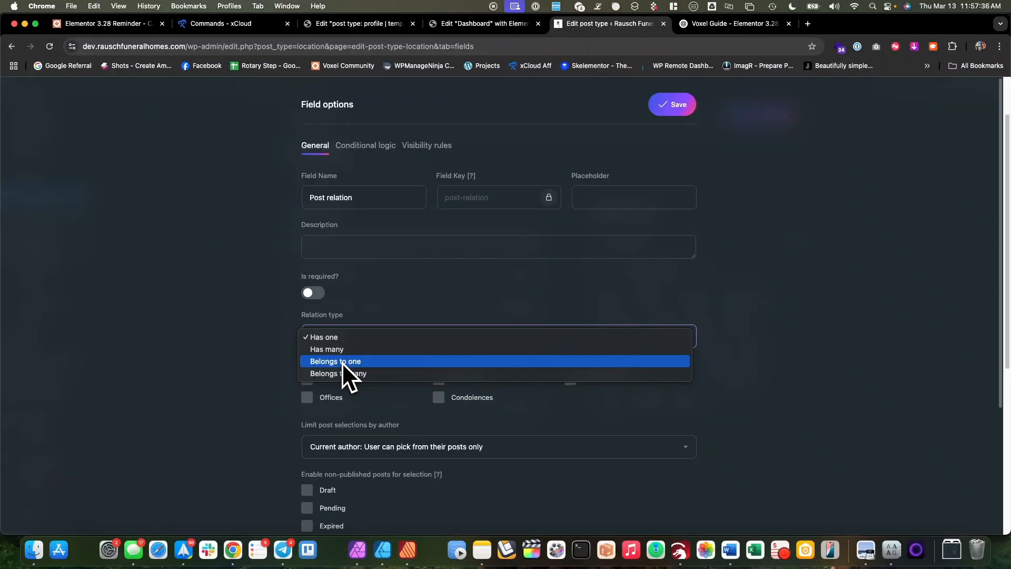
pyautogui.click(342, 363)
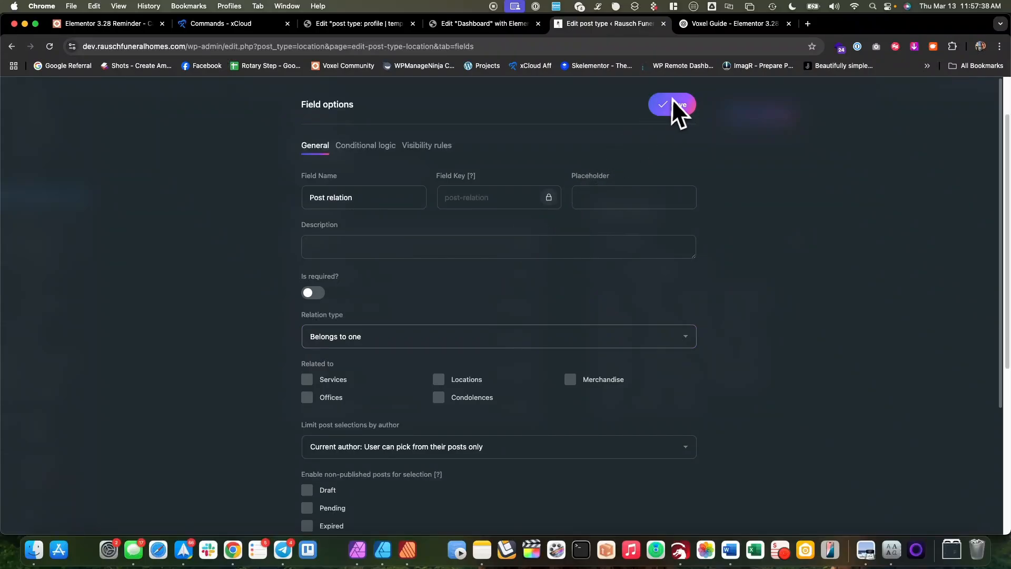
pyautogui.click(309, 380)
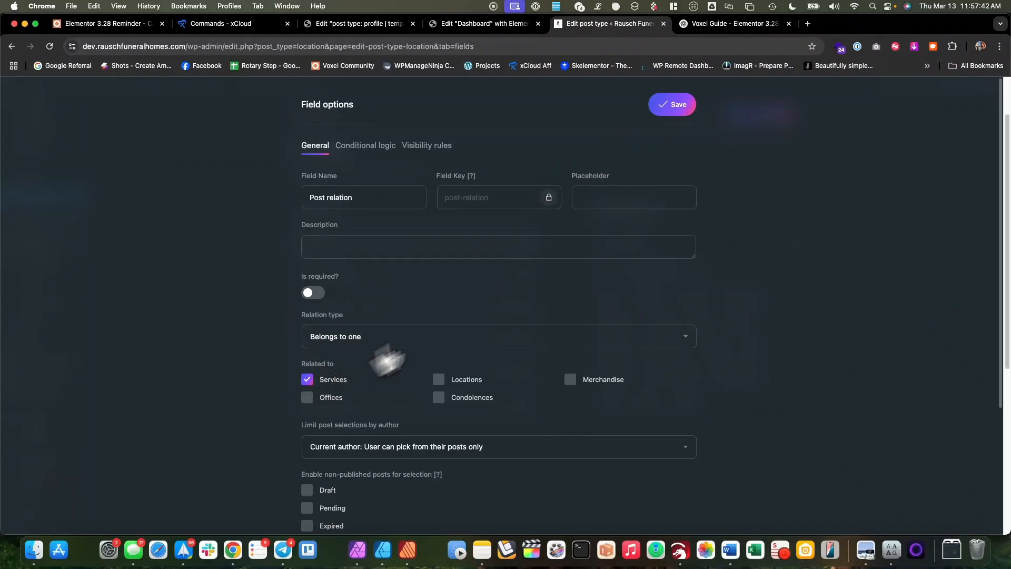
pyautogui.click(672, 106)
# - Delete the Post relation field from the Locations post type
pyautogui.click(522, 406)
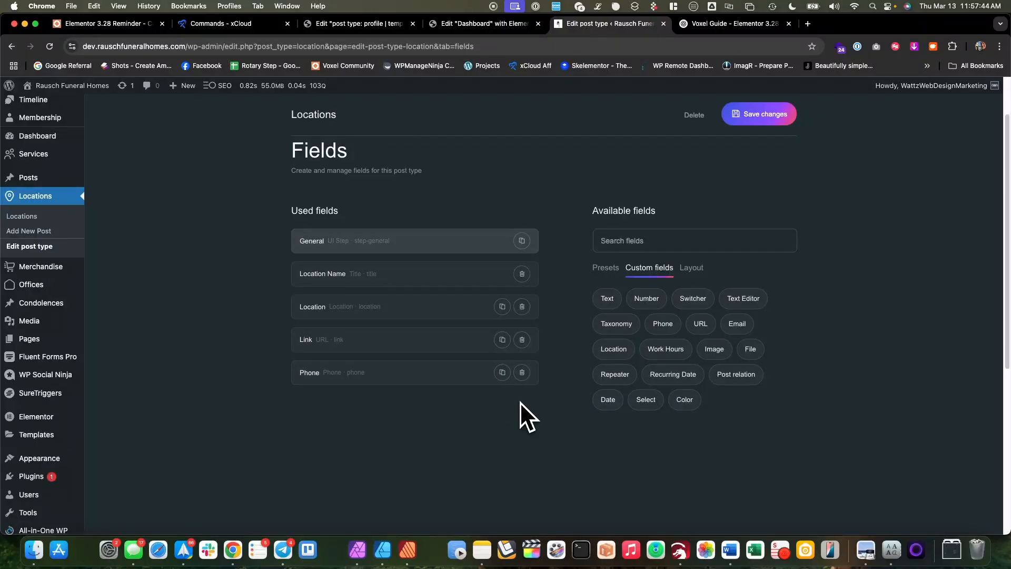
pyautogui.scroll(1, 79, 217)
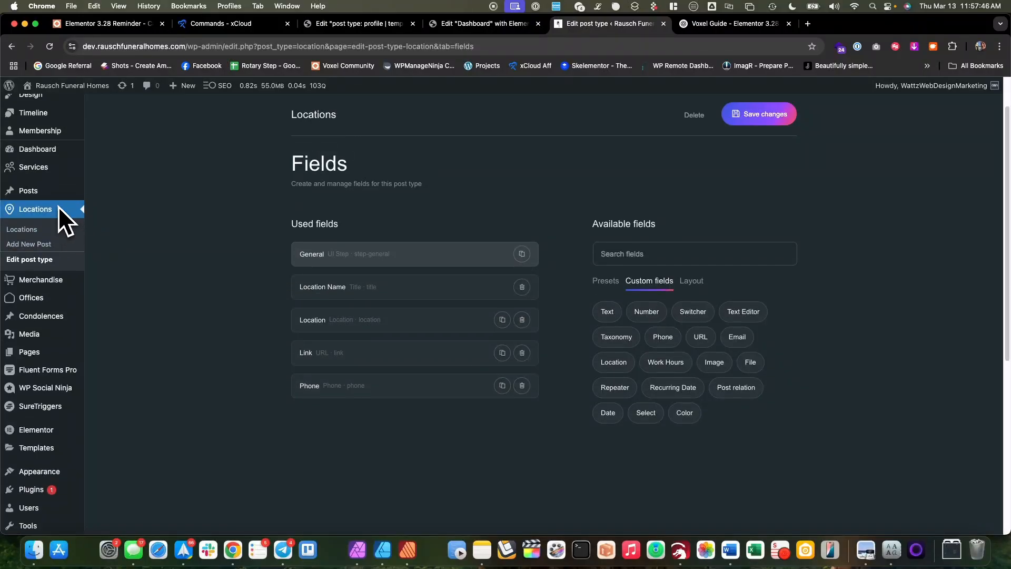
# - Open the first post in the Services list and examine the Service Location choices in its Services form step
pyautogui.click(46, 174)
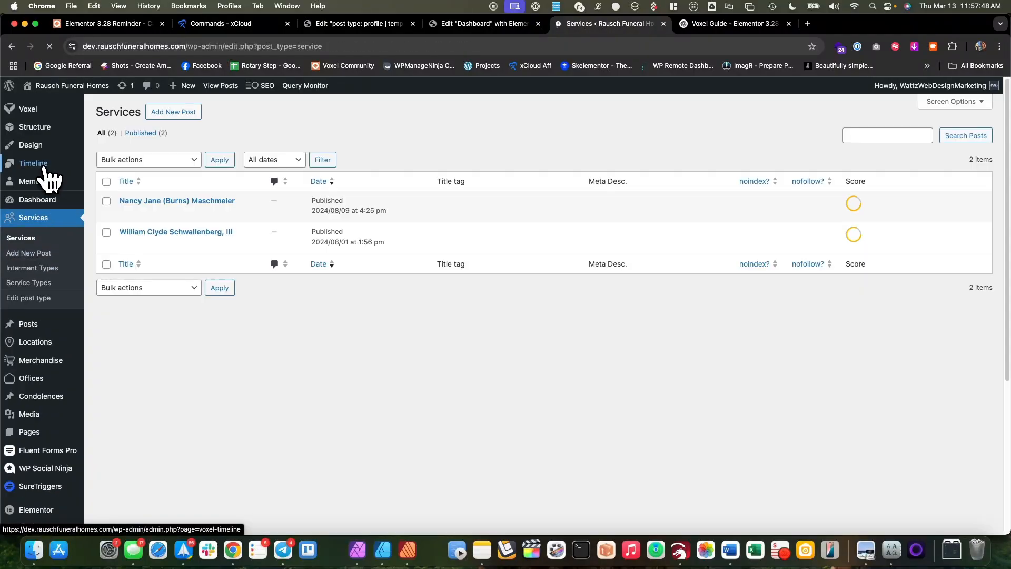
pyautogui.click(170, 201)
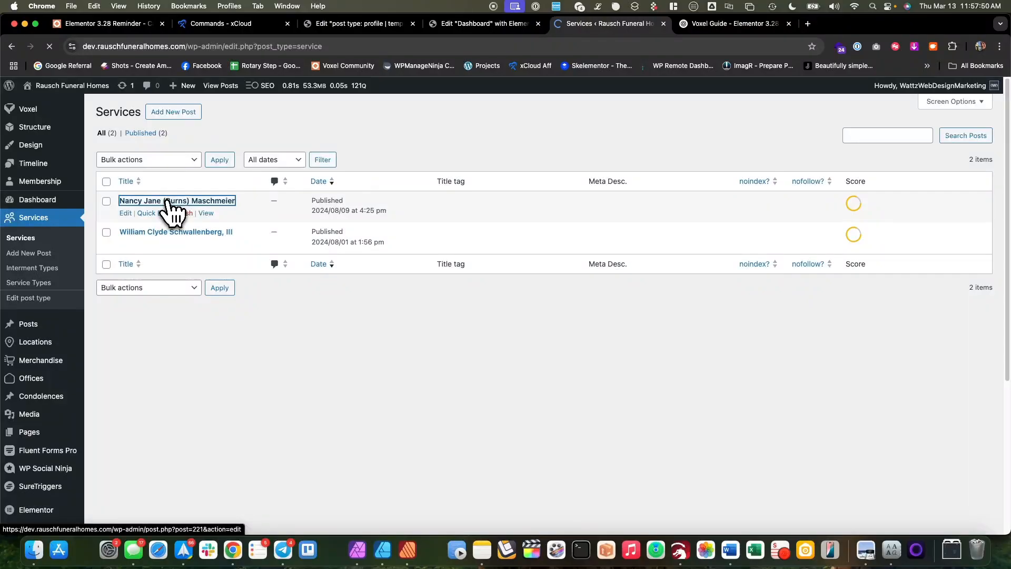
pyautogui.scroll(-5, 521, 215)
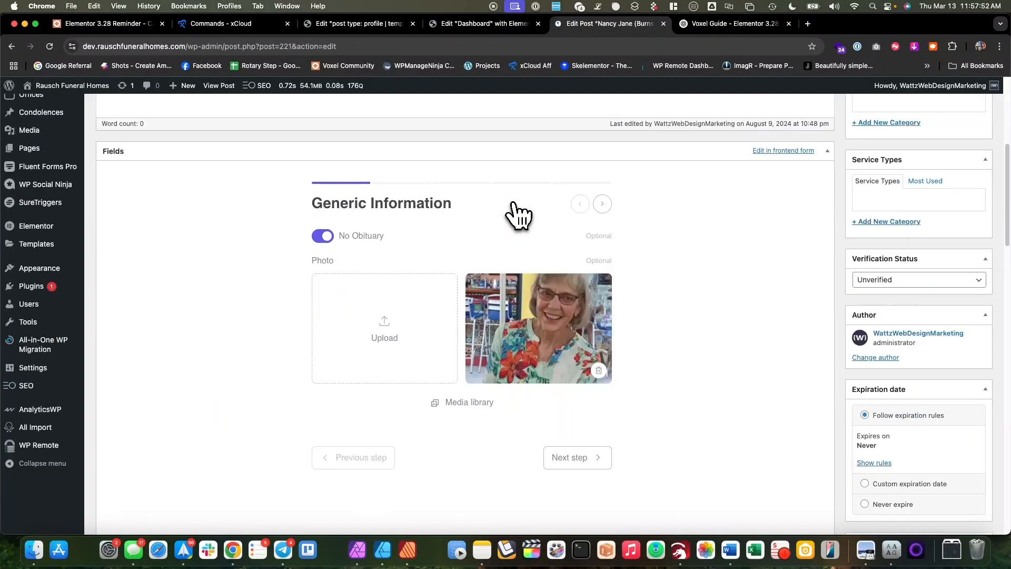
pyautogui.click(602, 188)
pyautogui.click(602, 188)
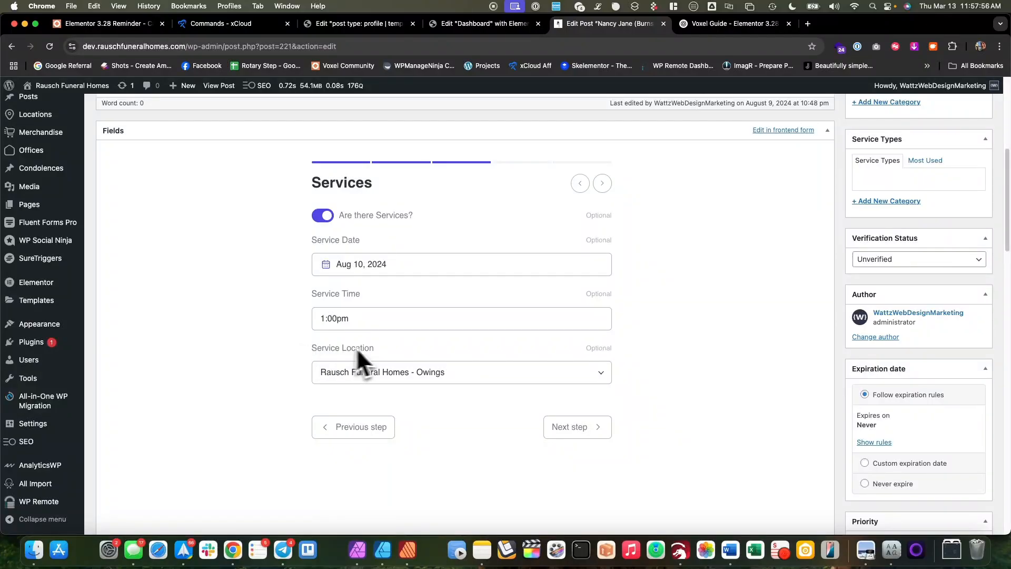
pyautogui.click(375, 383)
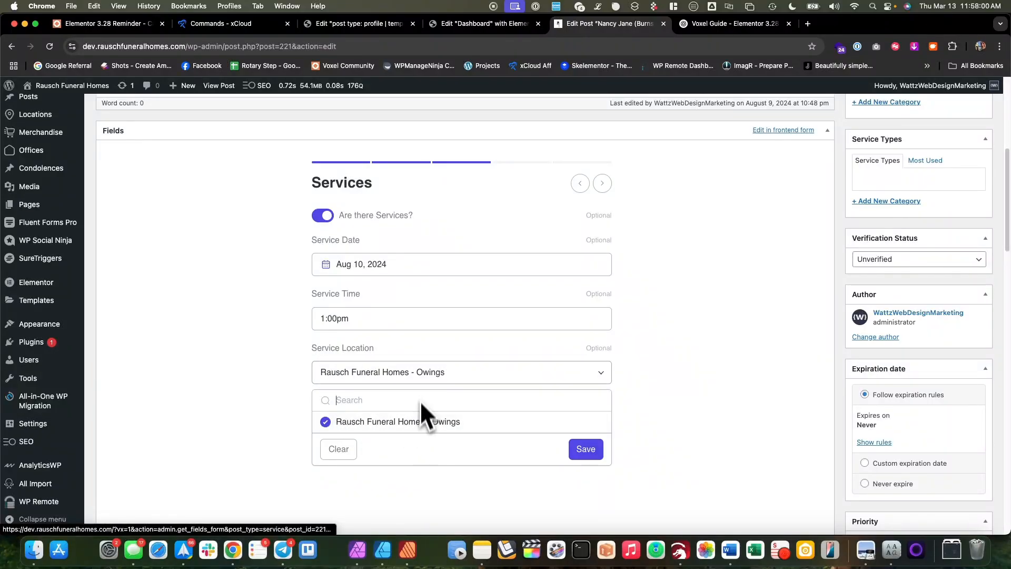
pyautogui.click(416, 379)
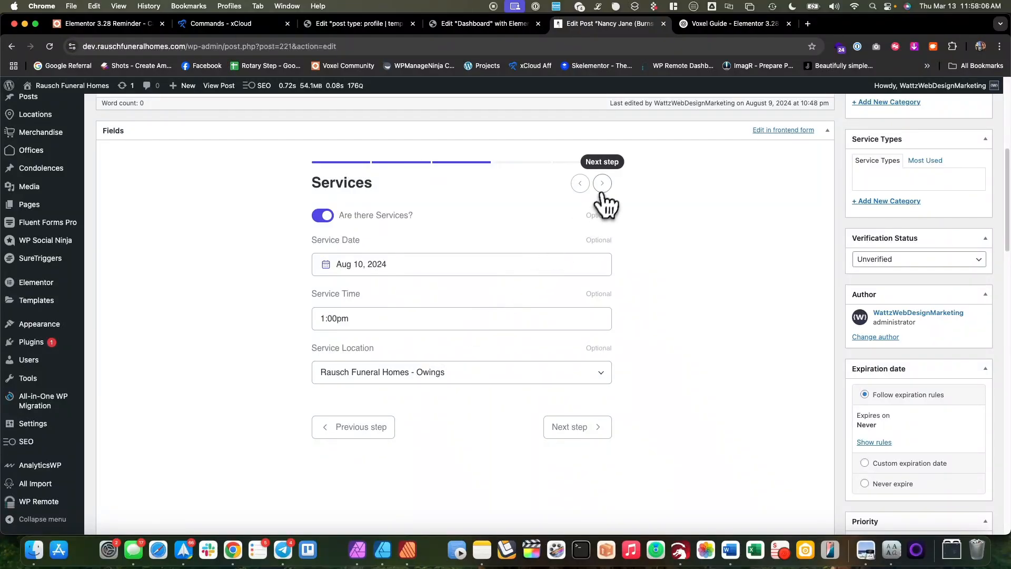
# - Go to the form's Contributions step and examine the Condolences and Contributions relation selections
pyautogui.click(603, 184)
pyautogui.click(602, 184)
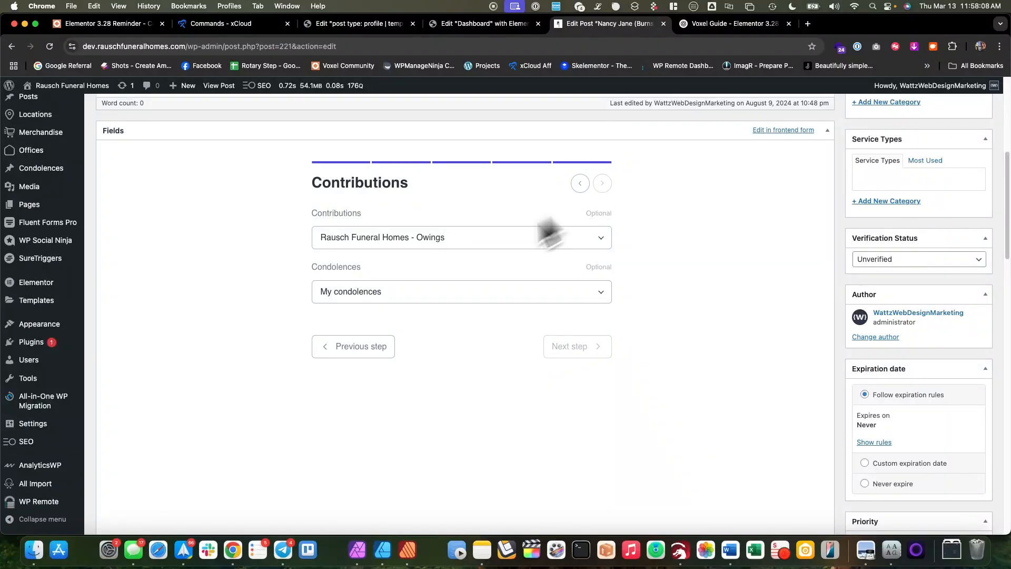
pyautogui.click(332, 304)
pyautogui.click(282, 292)
pyautogui.click(361, 293)
pyautogui.click(371, 291)
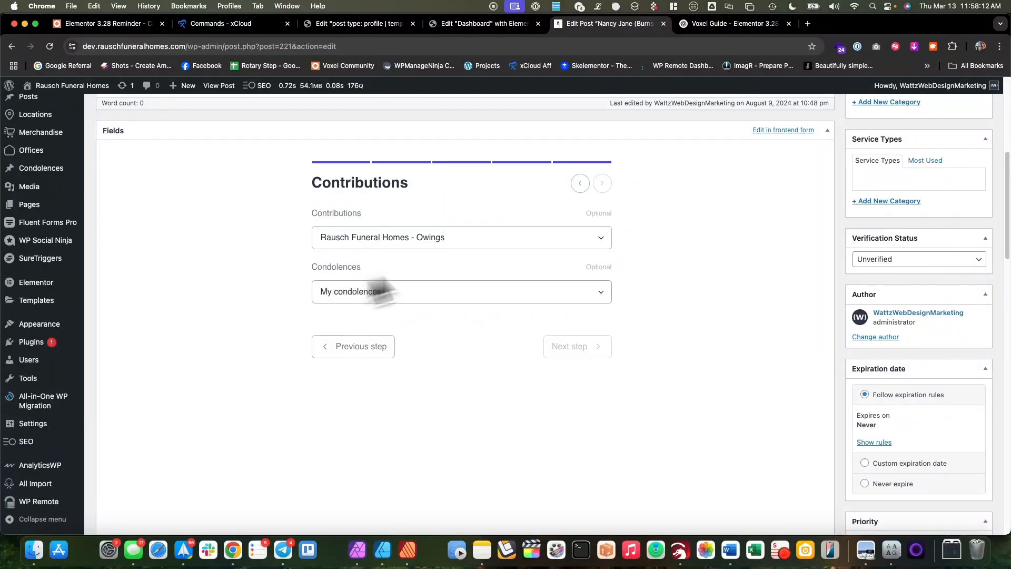
pyautogui.click(330, 245)
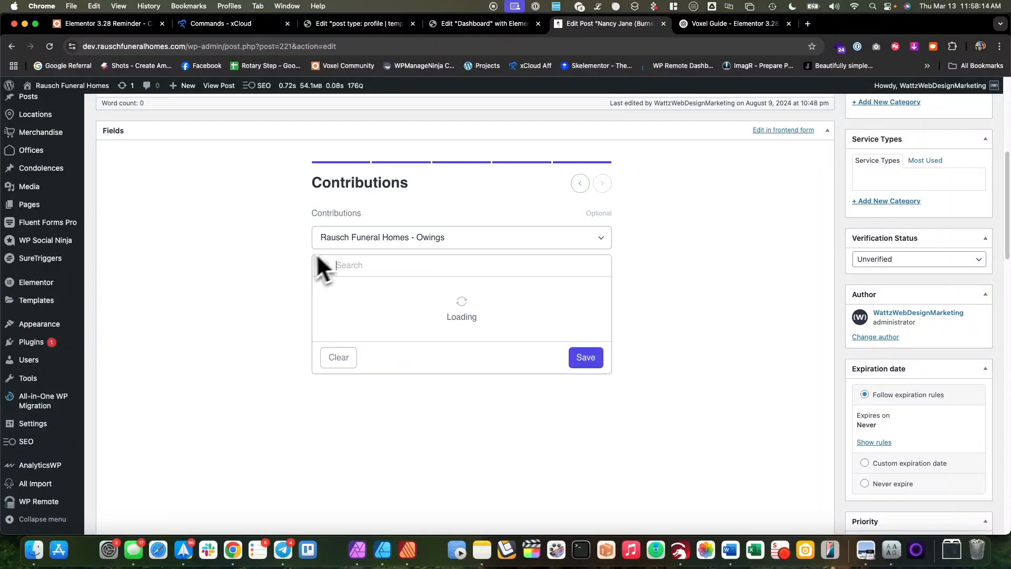
pyautogui.click(185, 298)
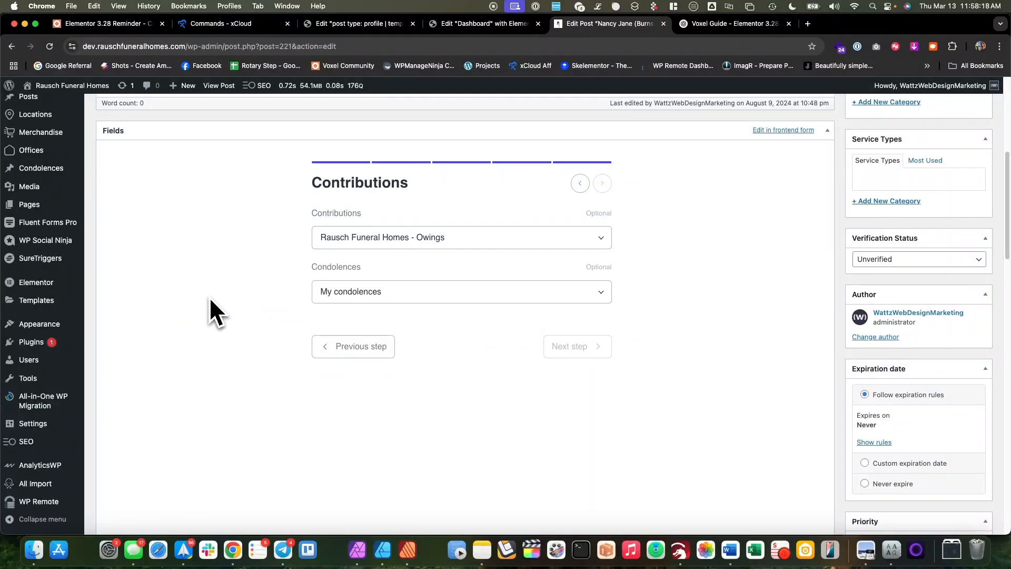
# - View the service post's published page on the front end
pyautogui.scroll(10, 210, 296)
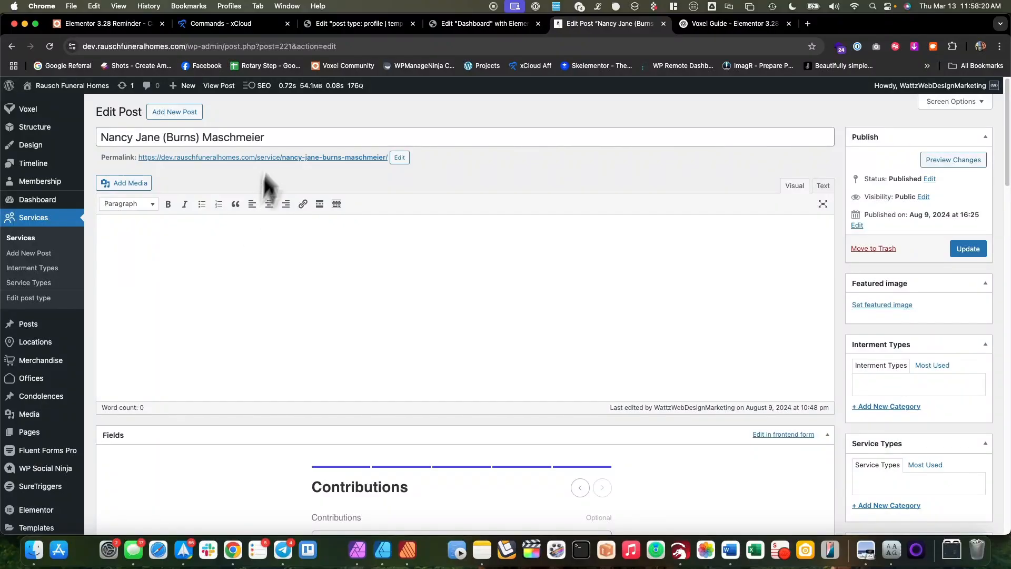
pyautogui.click(217, 85)
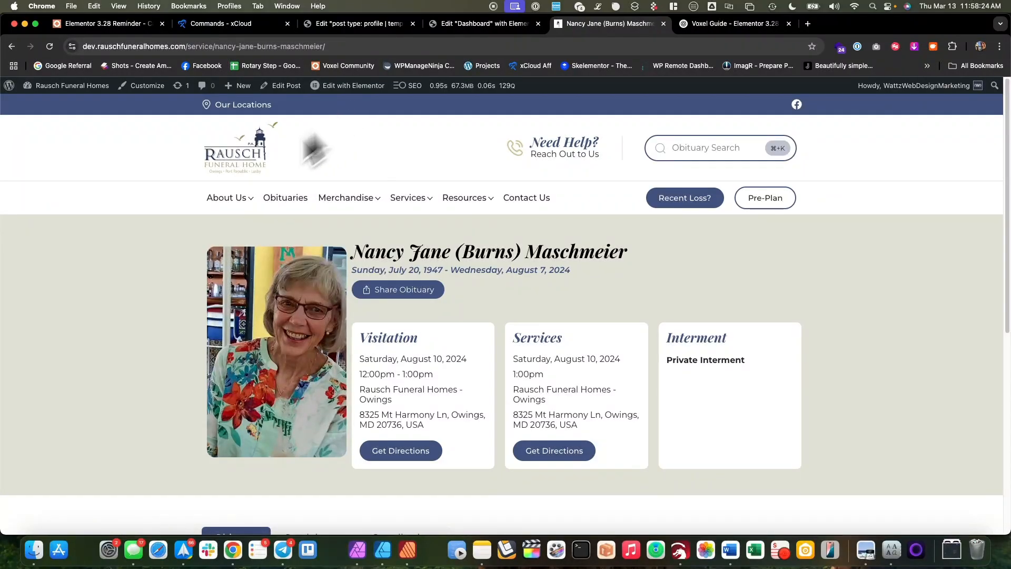
# - Examine the published service page's Visitation, Services and Interment details and its Condolences section
pyautogui.scroll(-3, 158, 263)
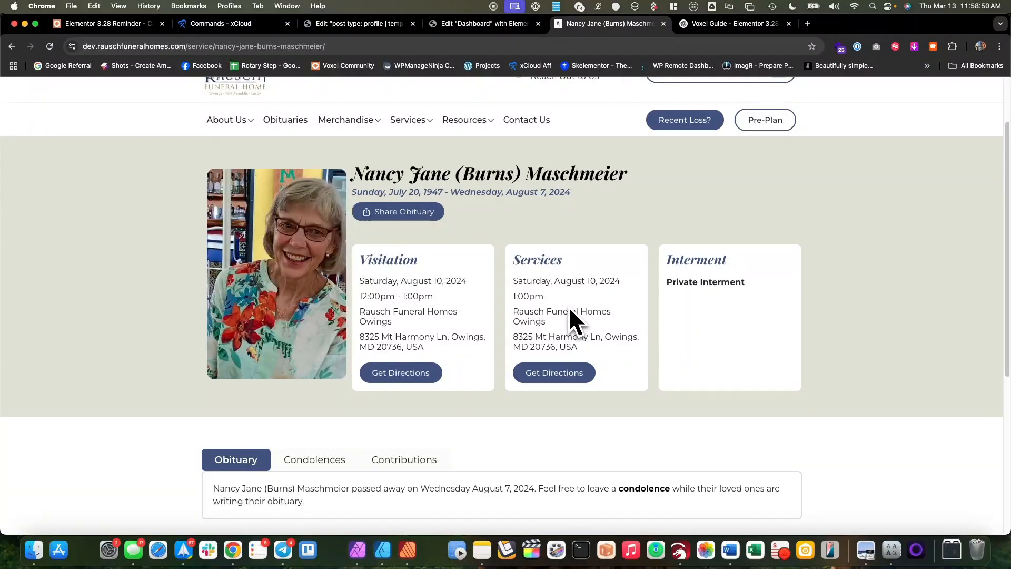
pyautogui.scroll(-5, 429, 296)
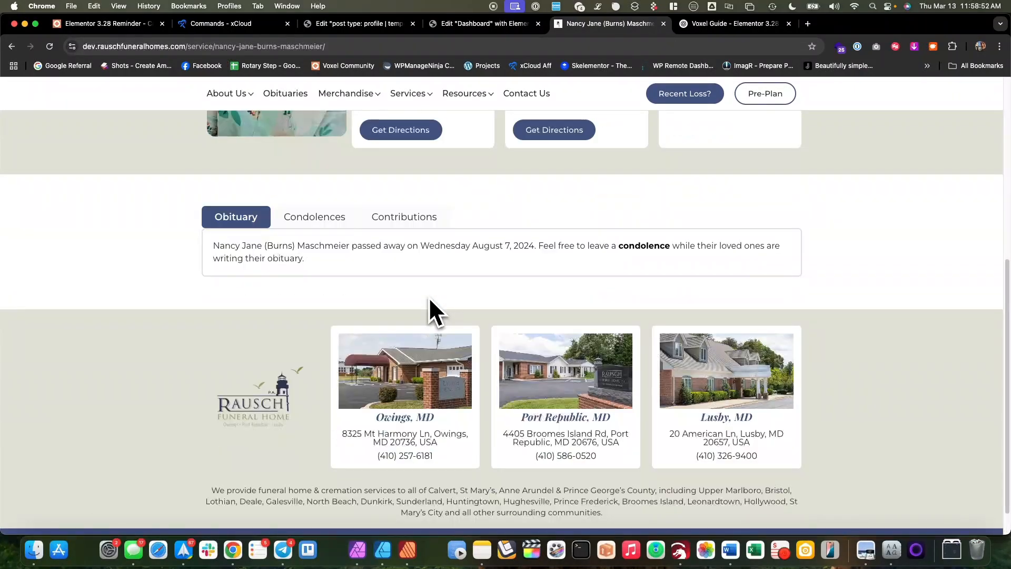
pyautogui.click(307, 222)
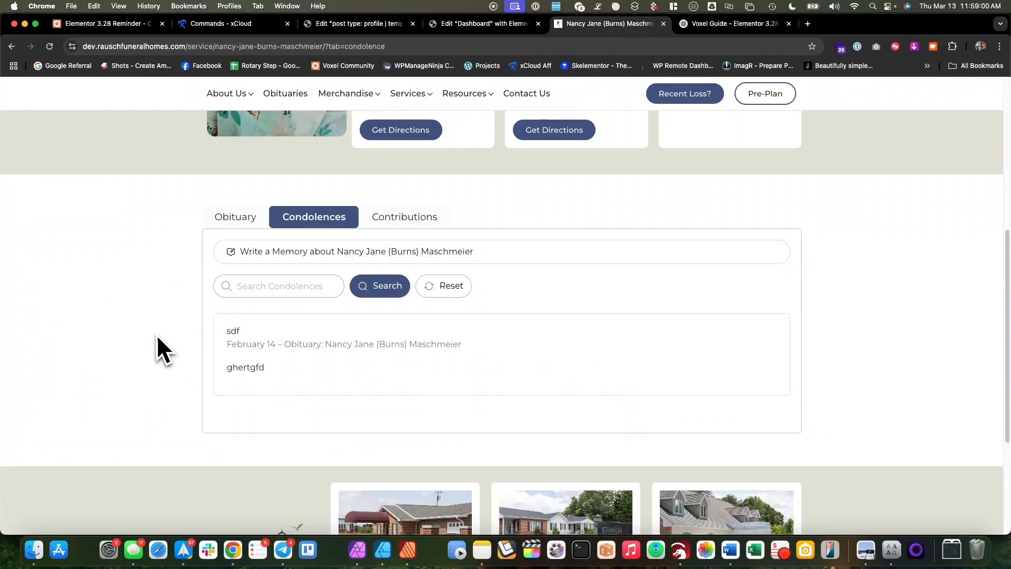
pyautogui.scroll(4, 157, 334)
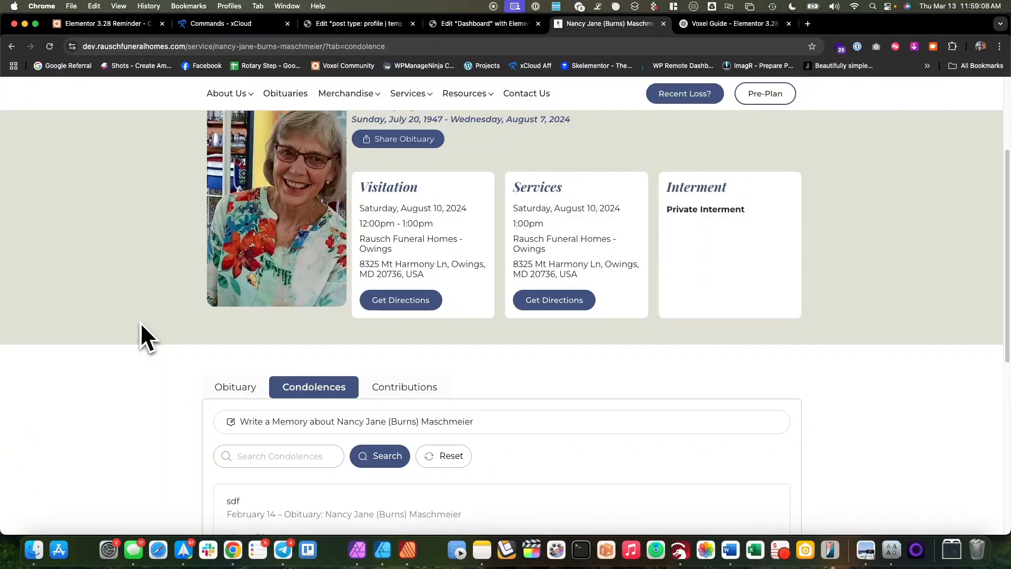
pyautogui.scroll(5, 136, 322)
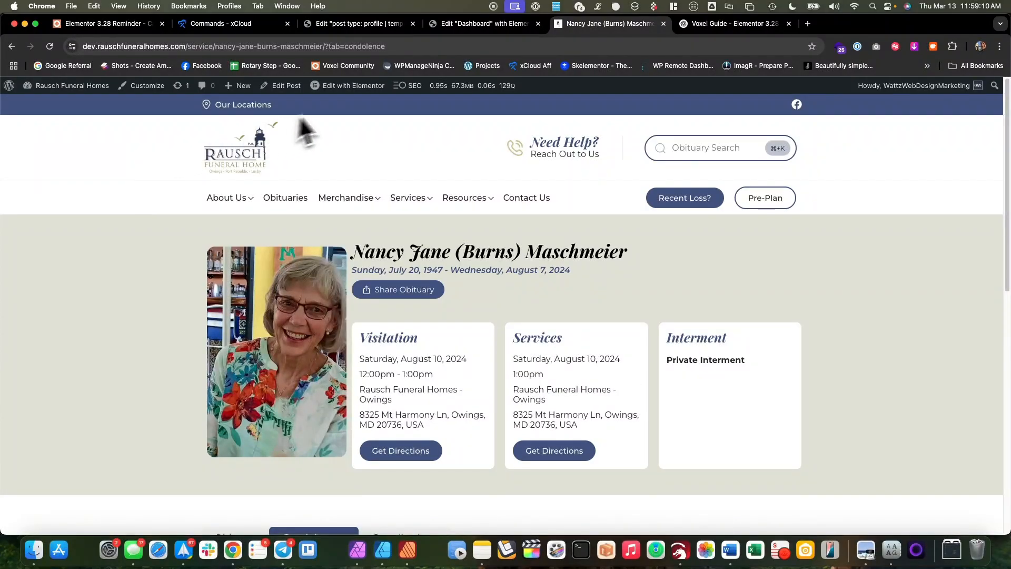
# - Open the service post type's single template in Elementor at the Visitation, Services and Interment cards
pyautogui.moveTo(343, 88)
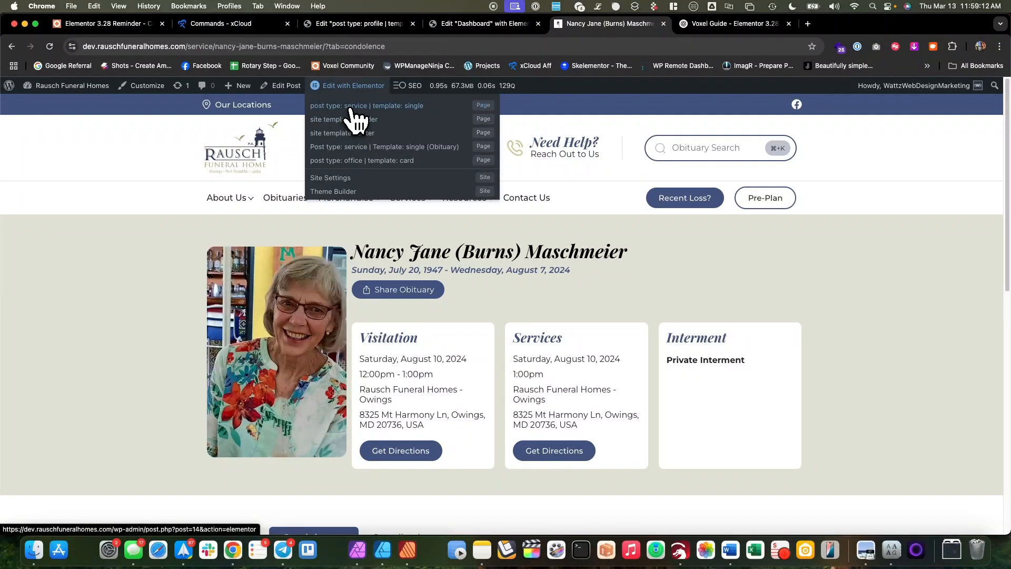
pyautogui.click(351, 108)
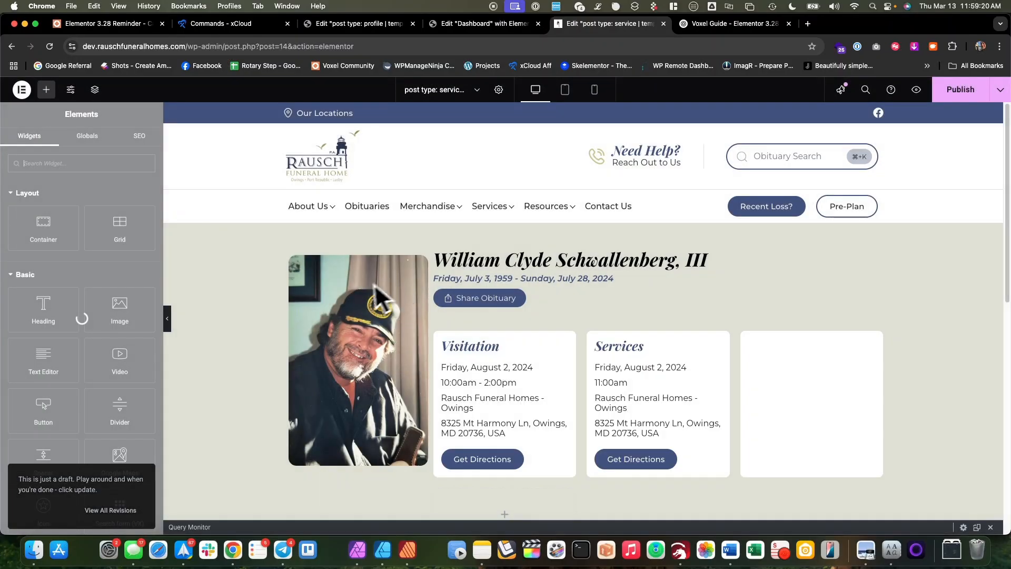
pyautogui.scroll(-2, 544, 324)
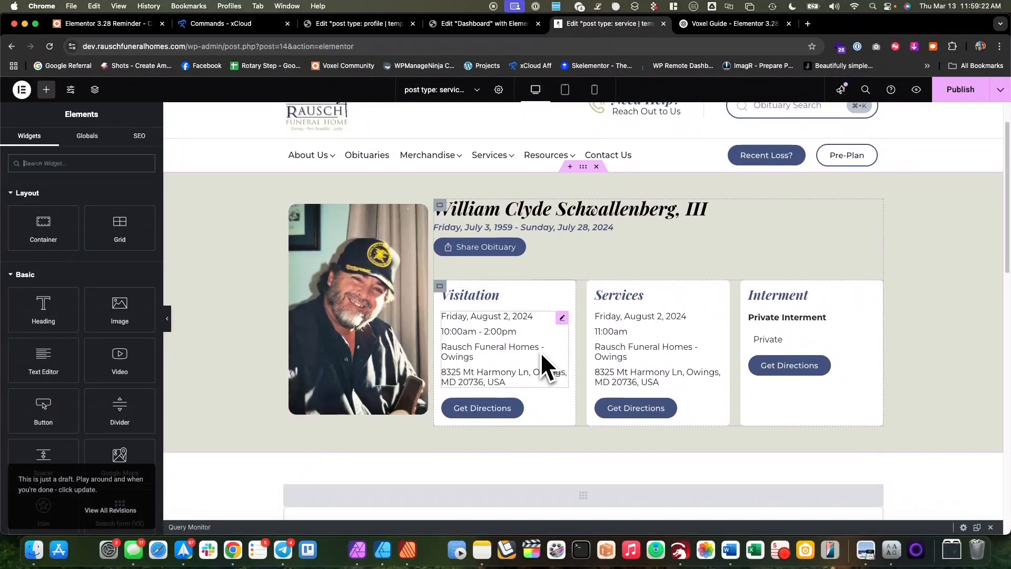
# - Select the Visitation card's details widget and examine the dynamic tags of its date, time and location title items
pyautogui.click(498, 355)
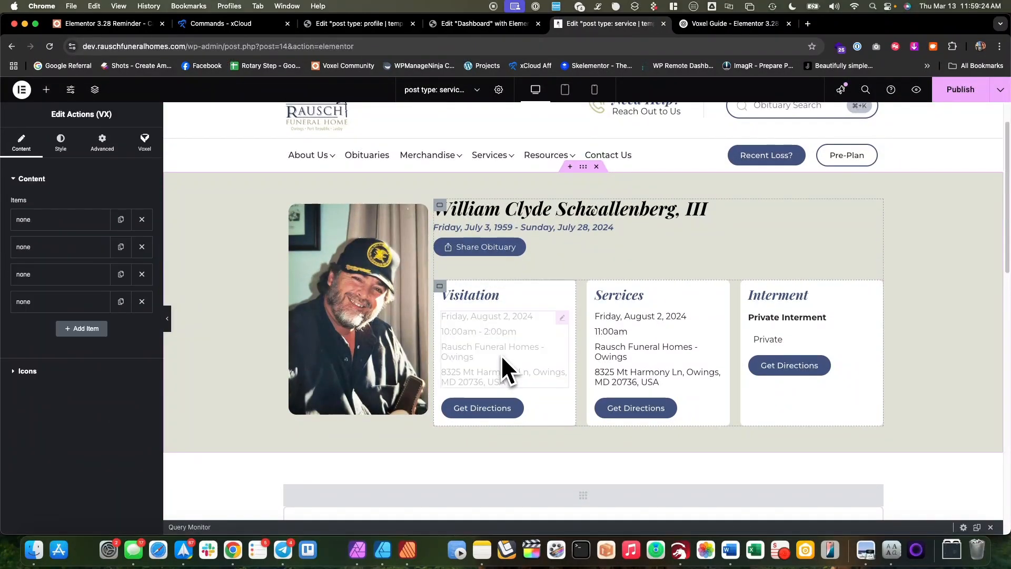
pyautogui.click(62, 221)
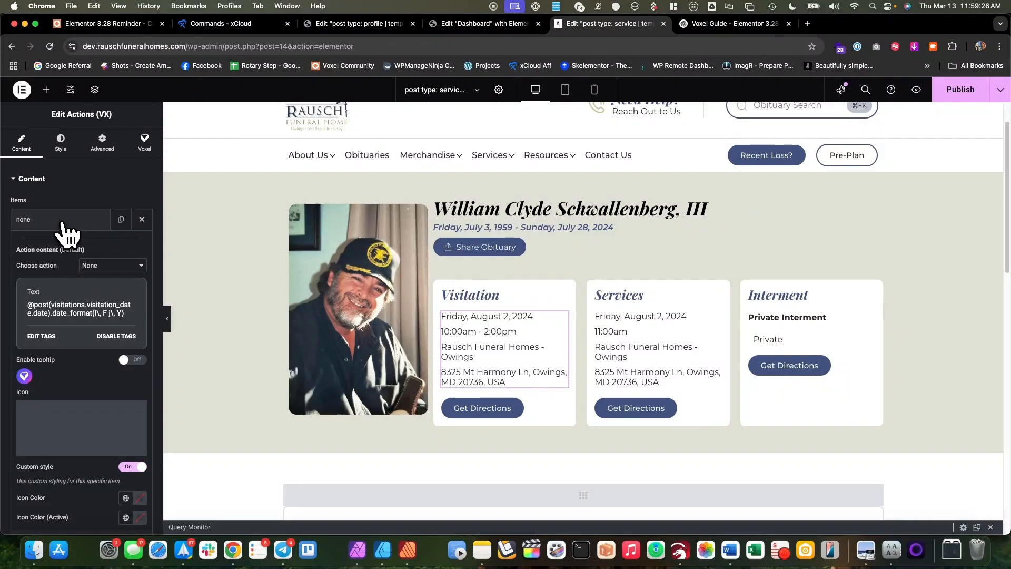
pyautogui.click(62, 223)
pyautogui.click(70, 247)
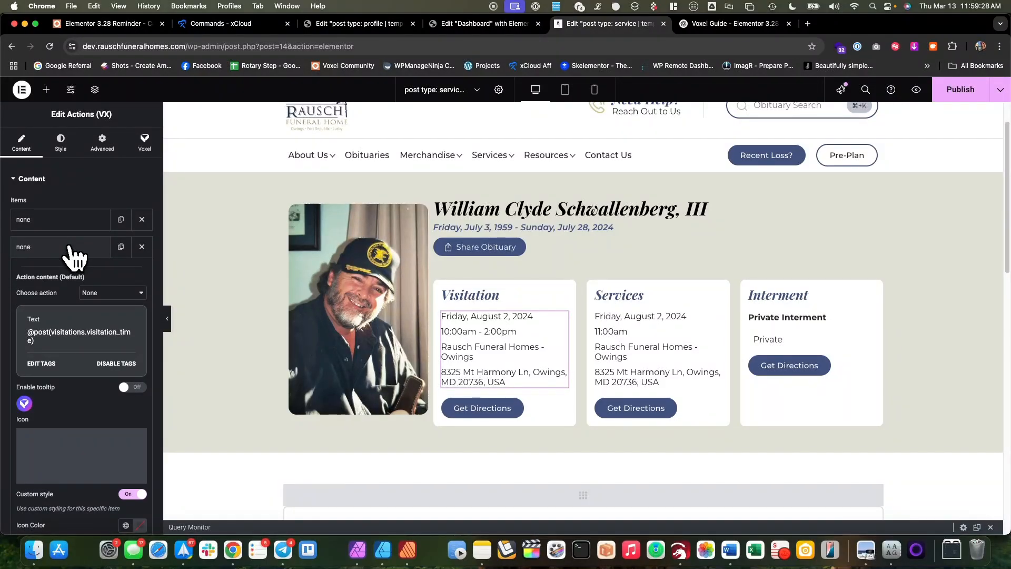
pyautogui.click(69, 246)
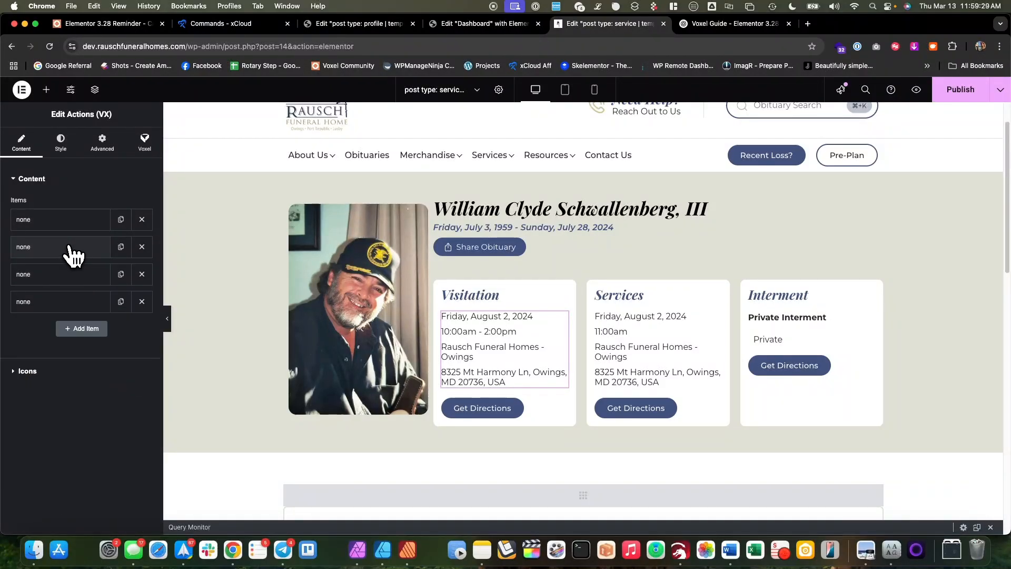
pyautogui.click(74, 278)
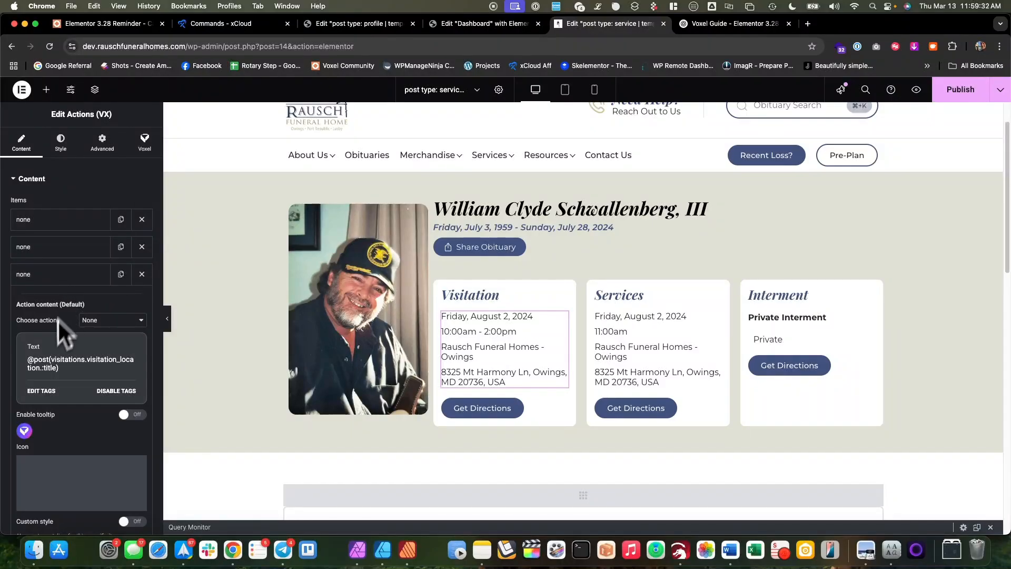
pyautogui.click(42, 391)
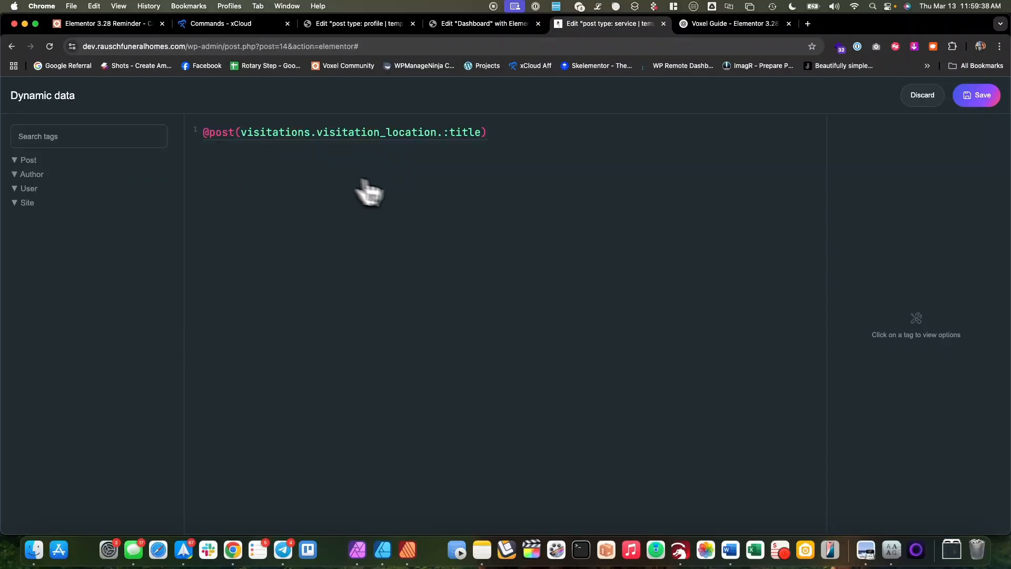
pyautogui.write('@')
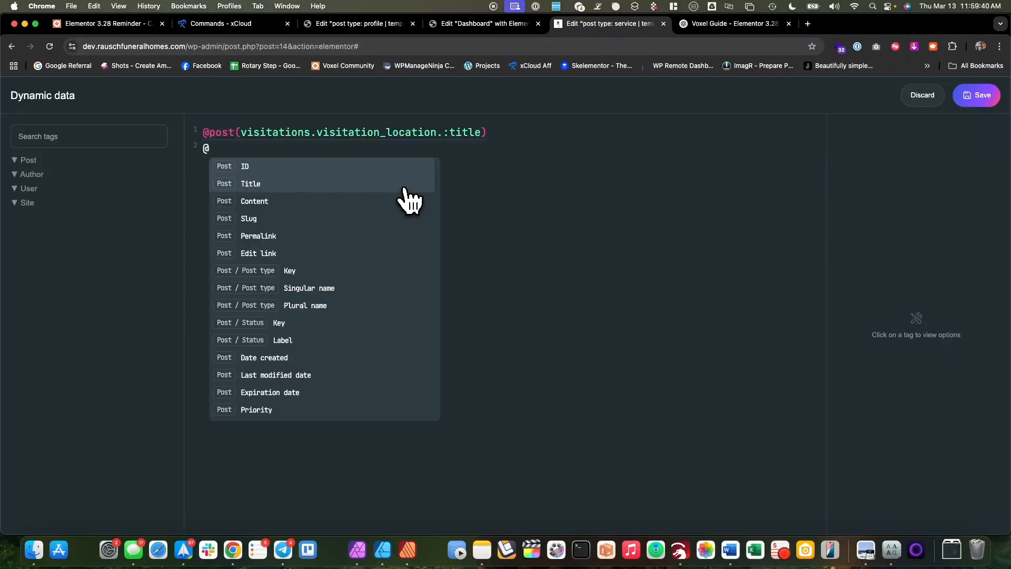
pyautogui.write('post')
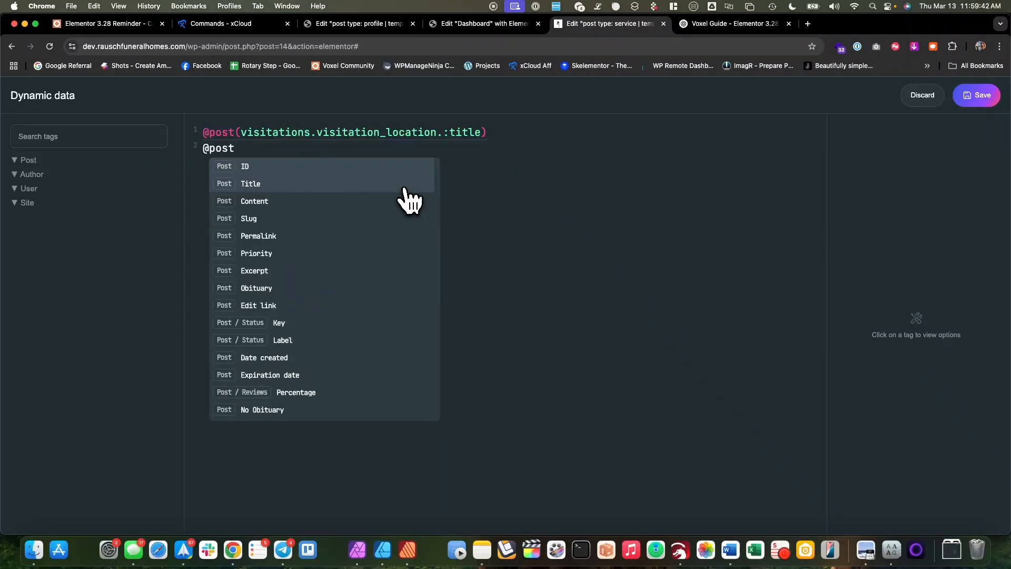
pyautogui.write(' visi')
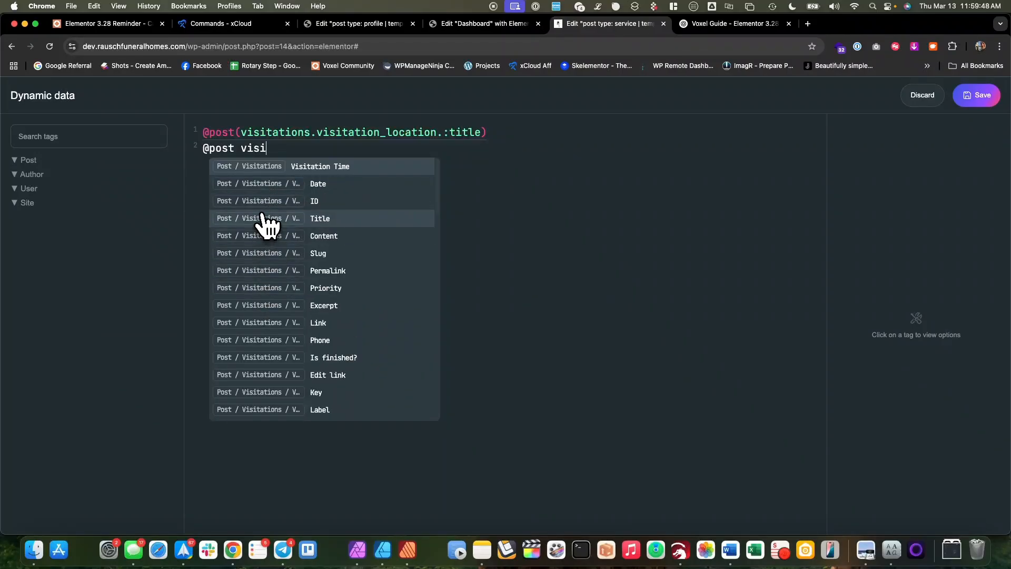
# - Examine the available Visitation Location tags, such as phone, link and address, and discard the tag edit
pyautogui.scroll(-5, 279, 327)
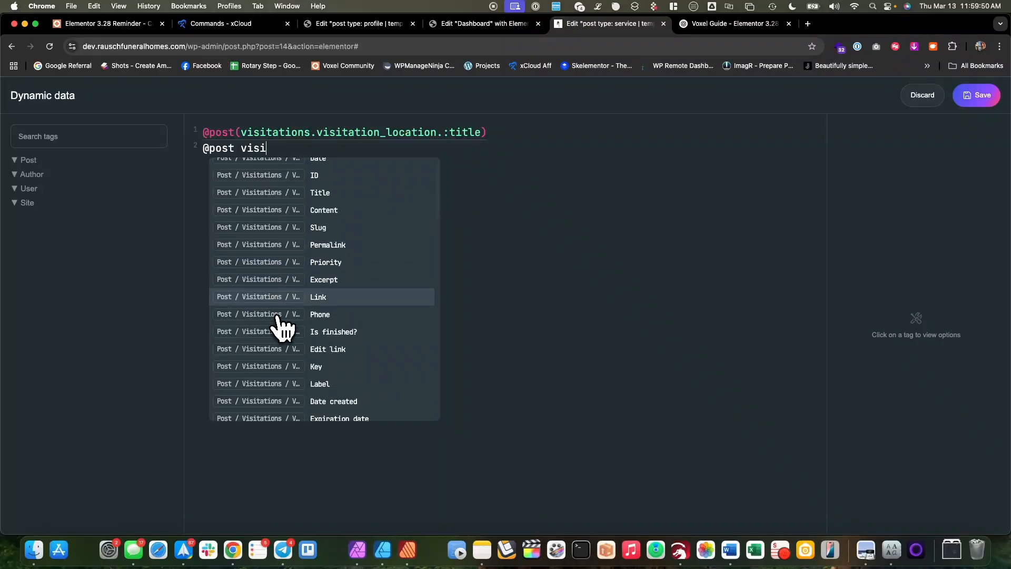
pyautogui.scroll(-1, 276, 326)
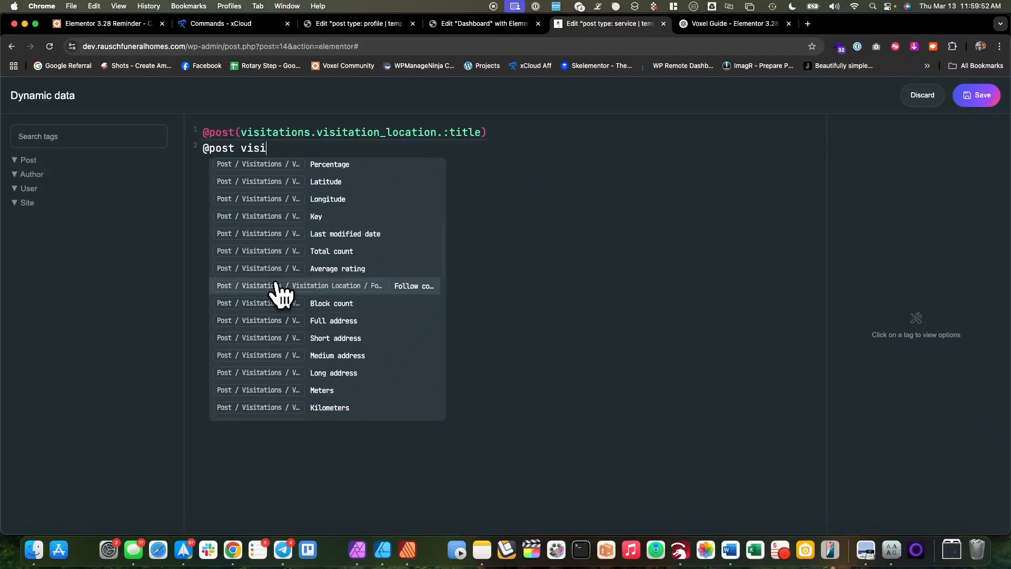
pyautogui.scroll(-4, 273, 412)
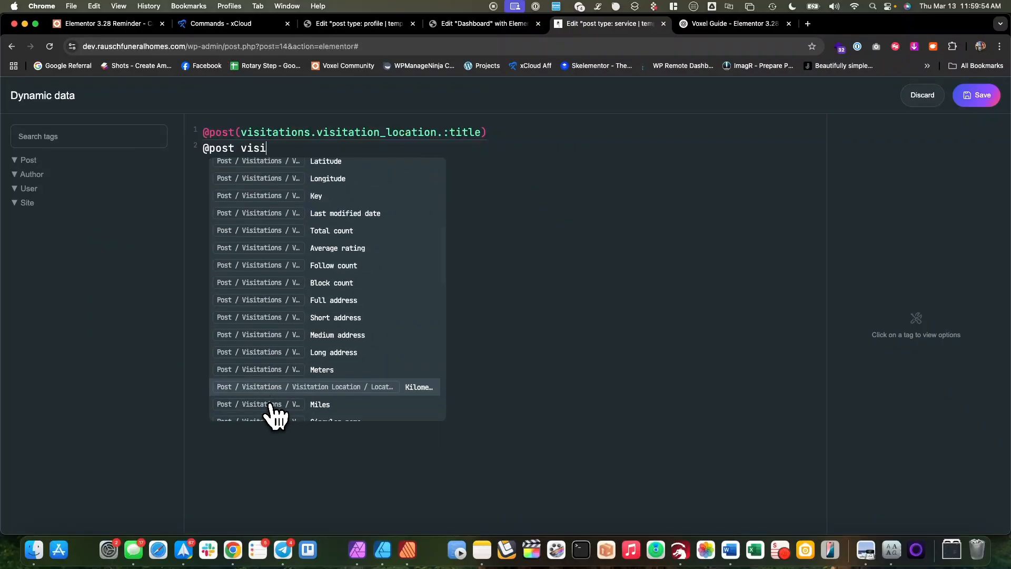
pyautogui.scroll(-5, 273, 414)
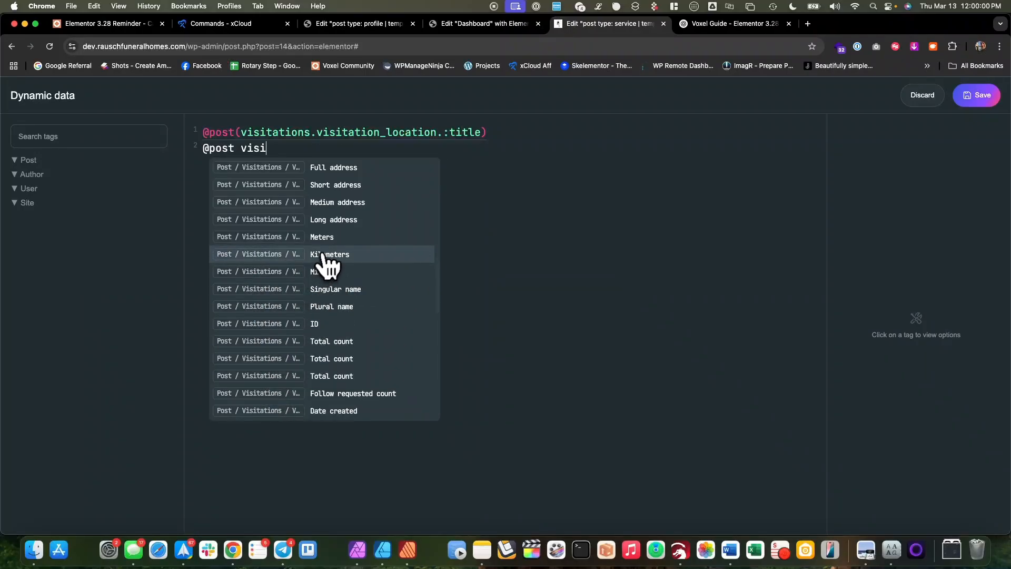
pyautogui.scroll(3, 322, 221)
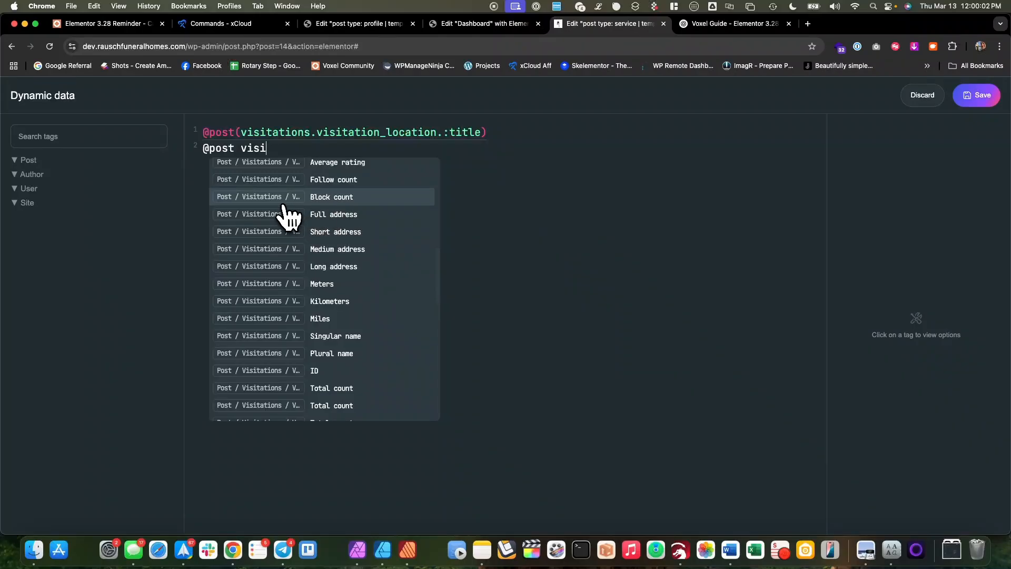
pyautogui.scroll(10, 282, 217)
pyautogui.scroll(2, 285, 213)
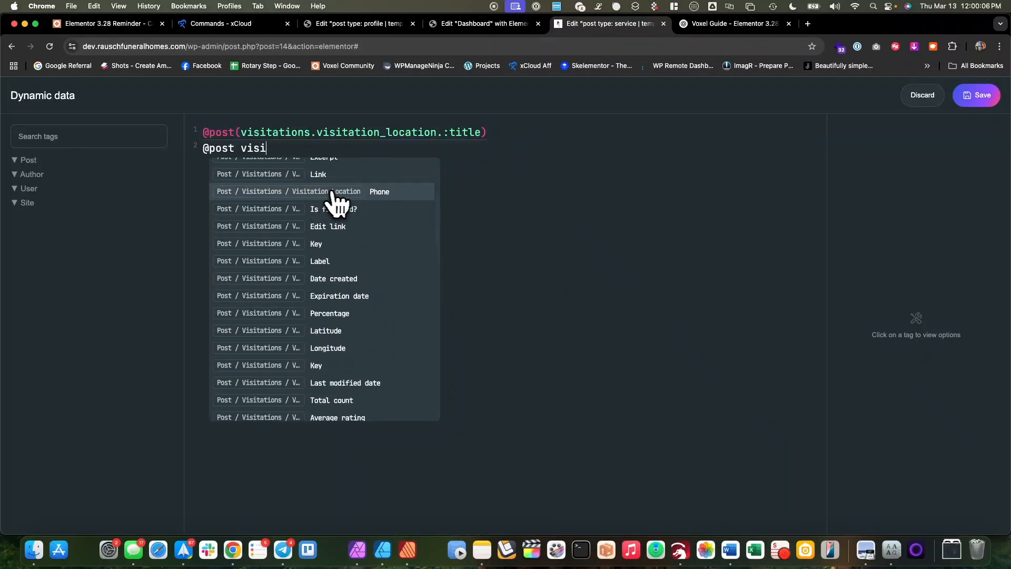
pyautogui.scroll(1, 343, 199)
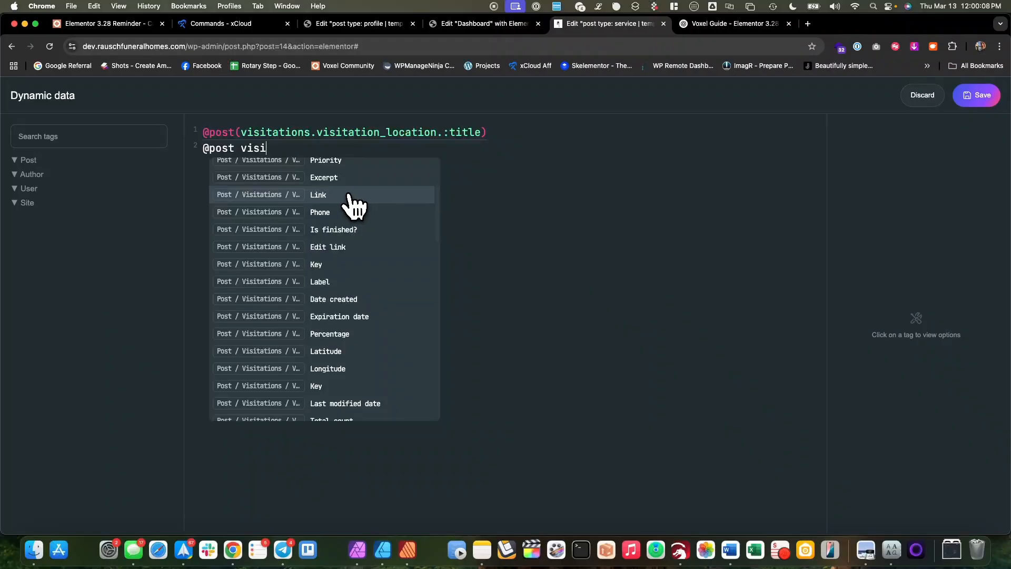
pyautogui.click(933, 98)
# - Open the WordPress admin in a new tab and examine the Location, Link and Phone fields of Rausch Funeral Homes – Owings
pyautogui.click(22, 90)
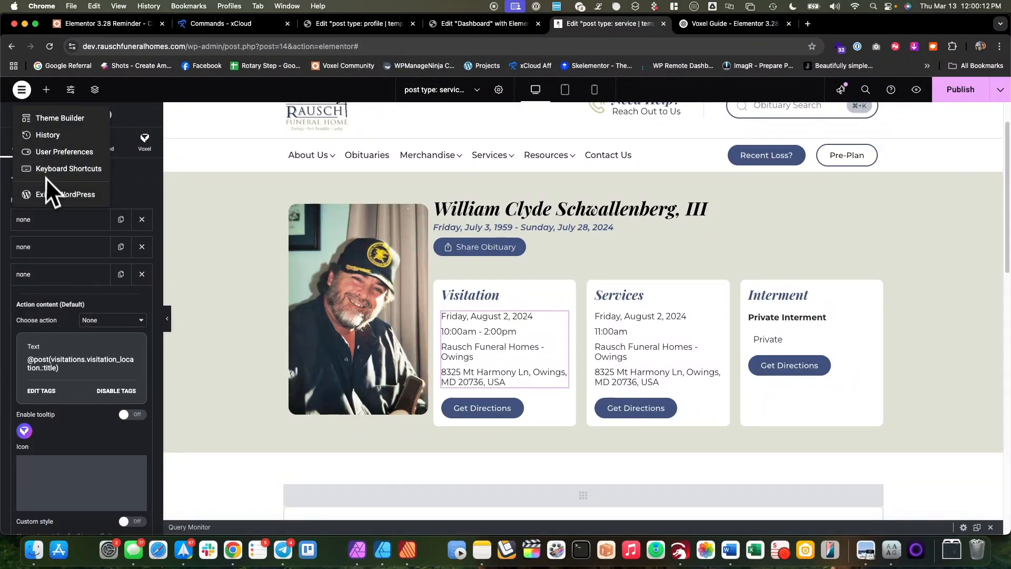
pyautogui.keyDown('super'); pyautogui.click(51, 192); pyautogui.keyUp('super')
pyautogui.click(748, 24)
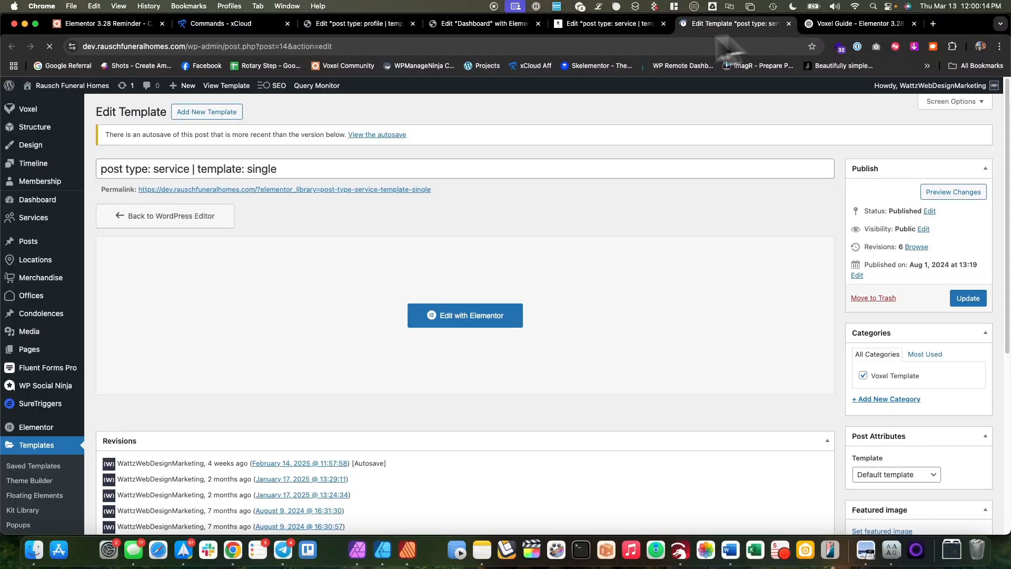
pyautogui.click(36, 260)
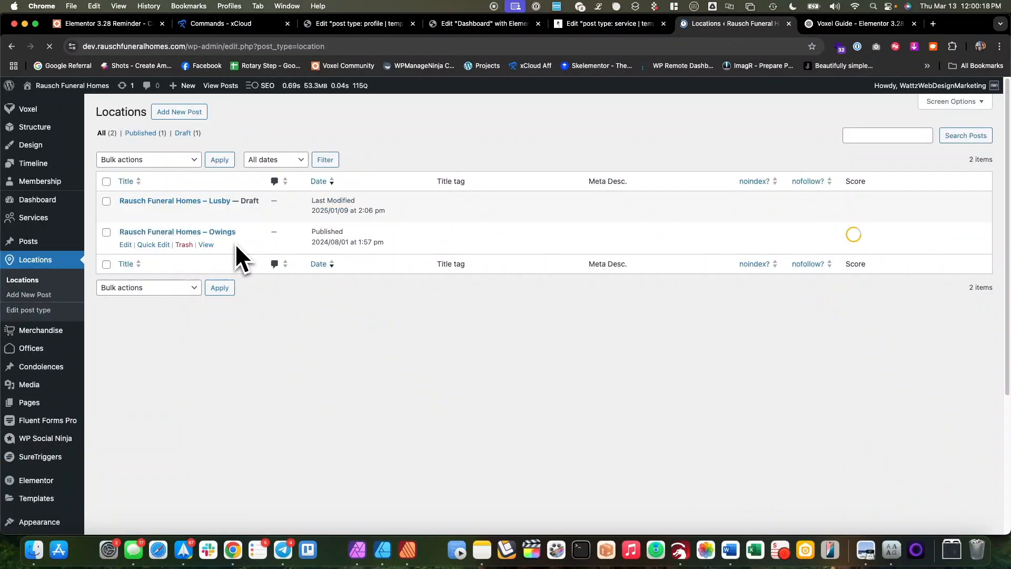
pyautogui.click(183, 234)
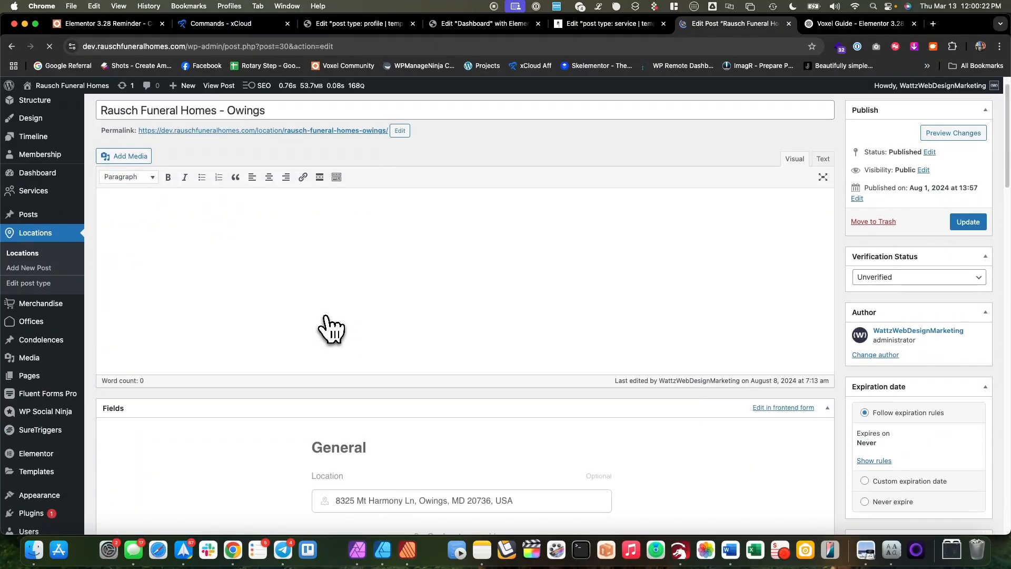
pyautogui.scroll(-5, 331, 329)
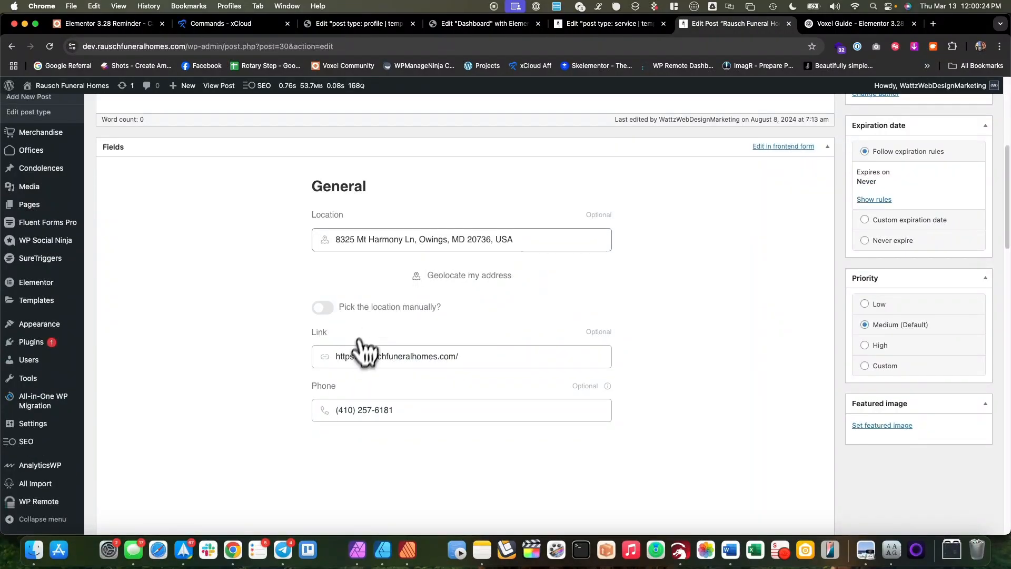
pyautogui.click(616, 27)
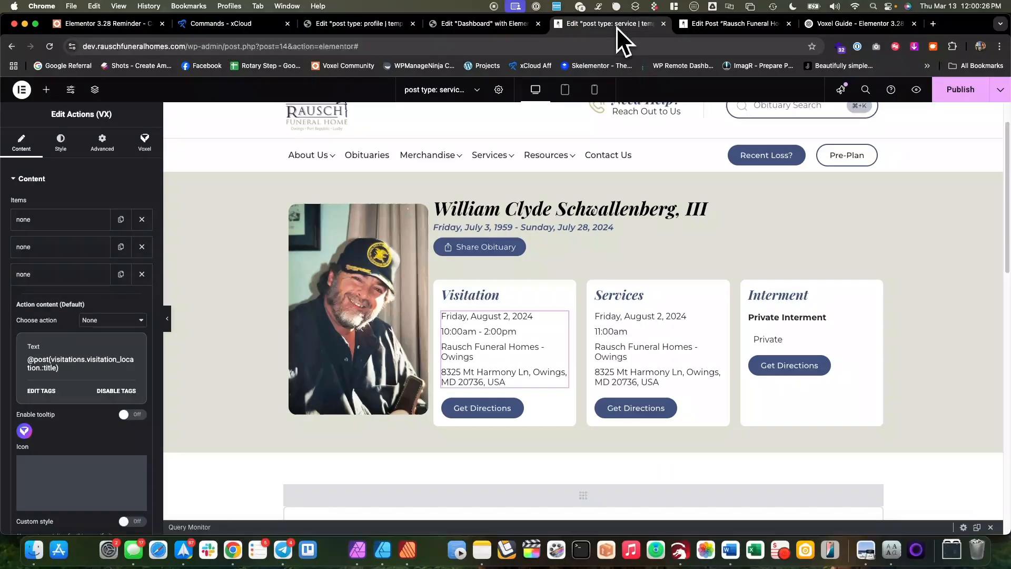
pyautogui.click(41, 391)
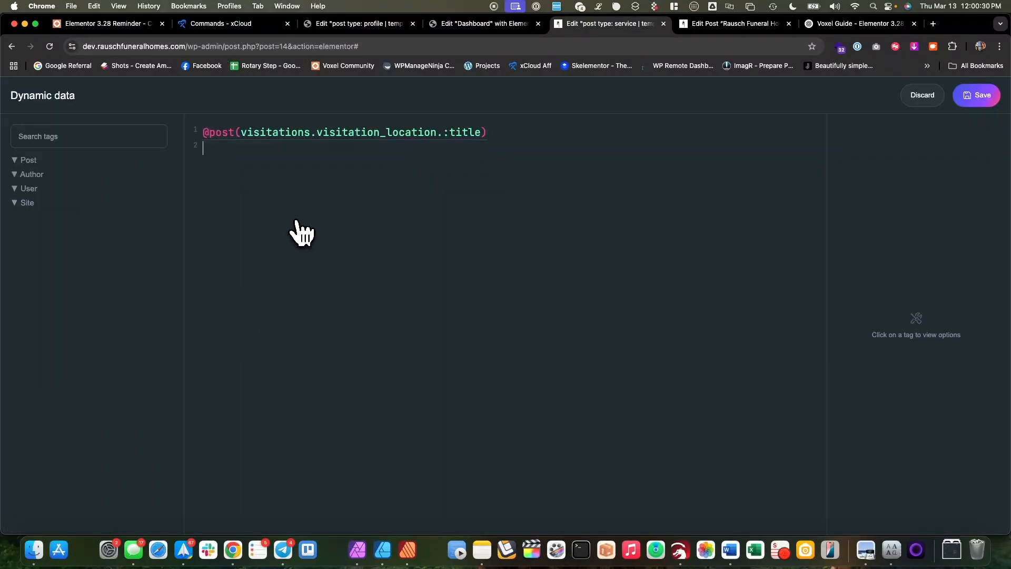
pyautogui.write('@visi')
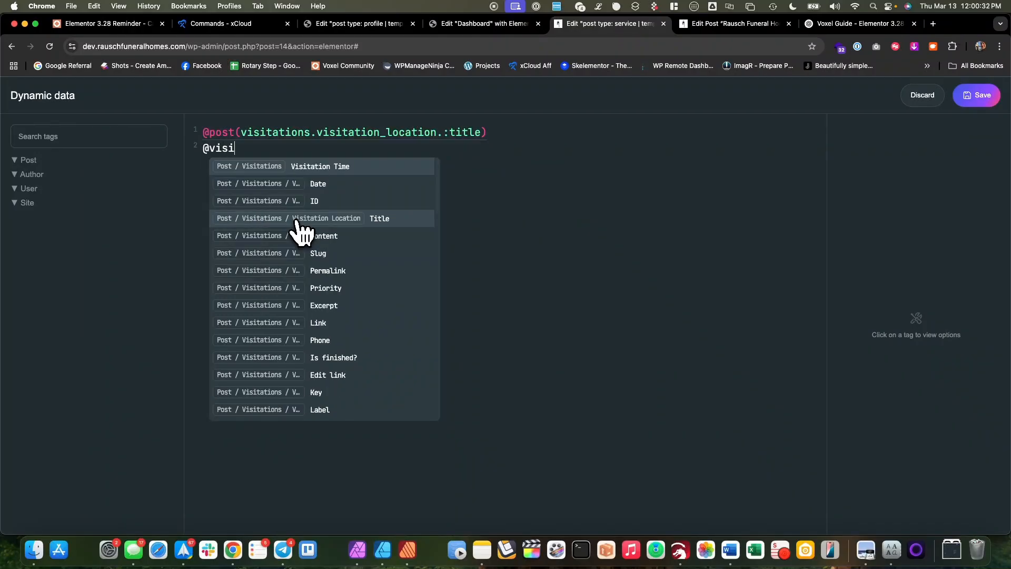
pyautogui.write('tation pho')
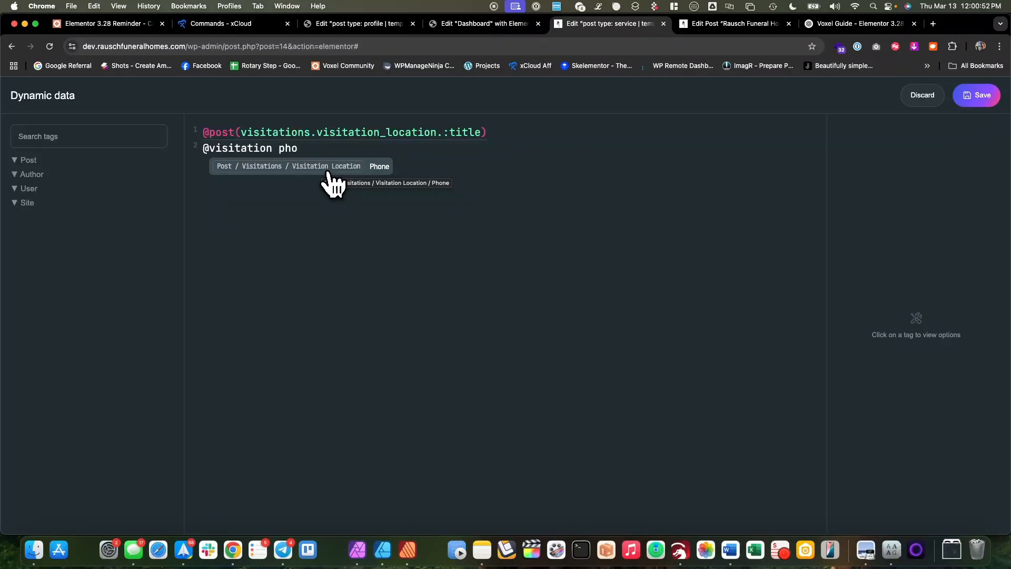
pyautogui.click(930, 99)
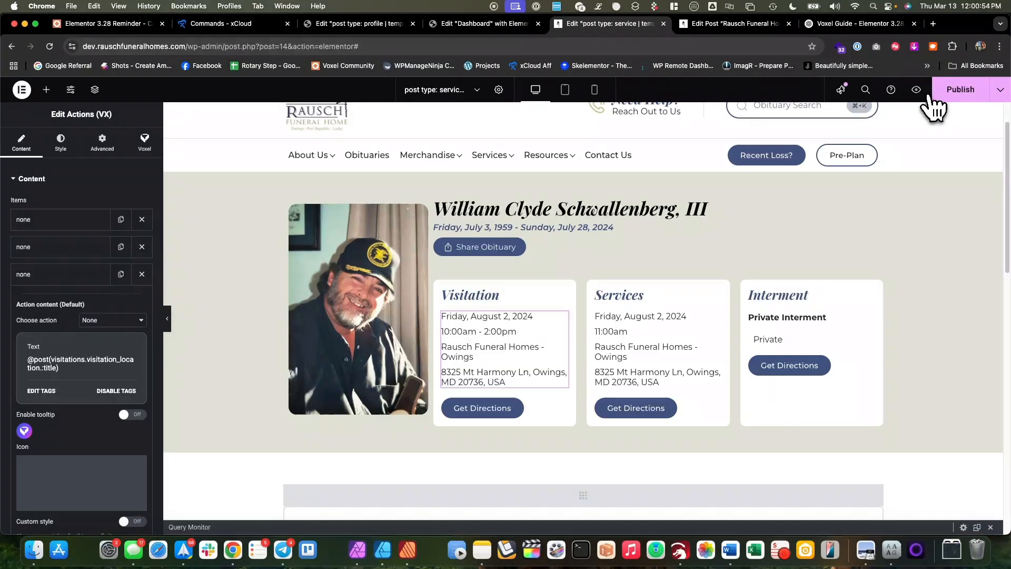
# - Examine the service location address and title tags used by the items in the Services card
pyautogui.click(608, 361)
pyautogui.click(46, 306)
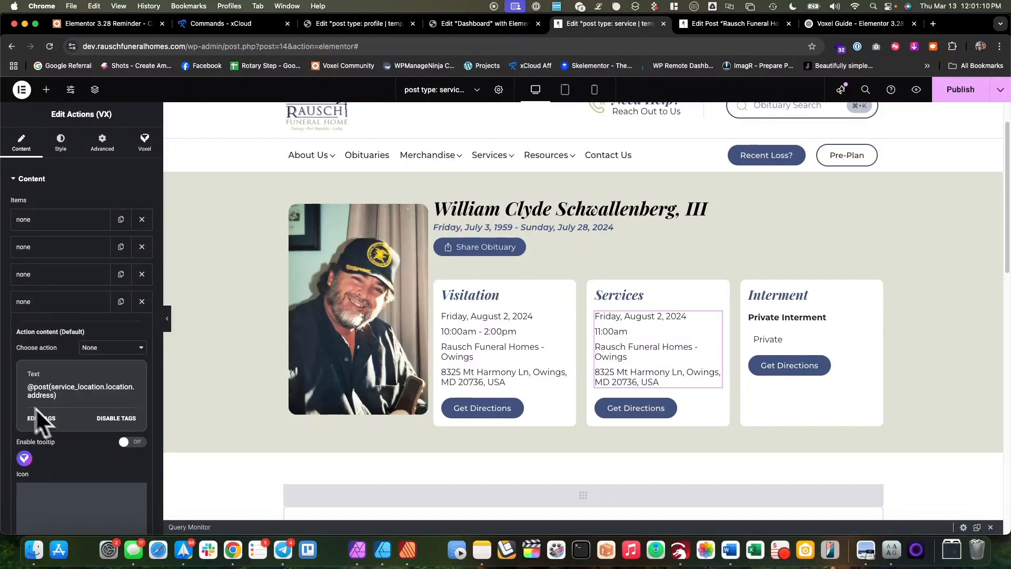
pyautogui.click(60, 280)
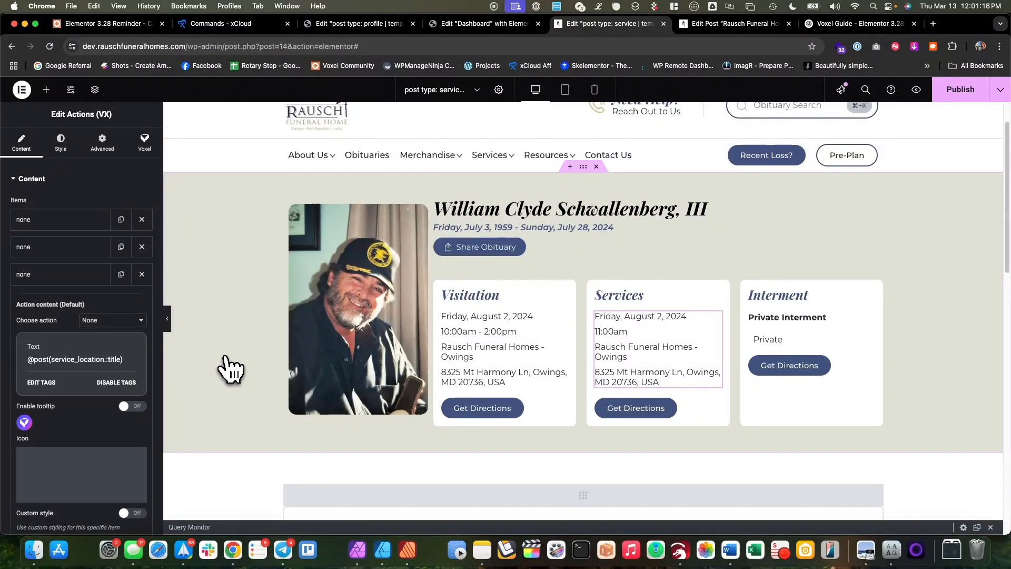
pyautogui.scroll(-6, 230, 369)
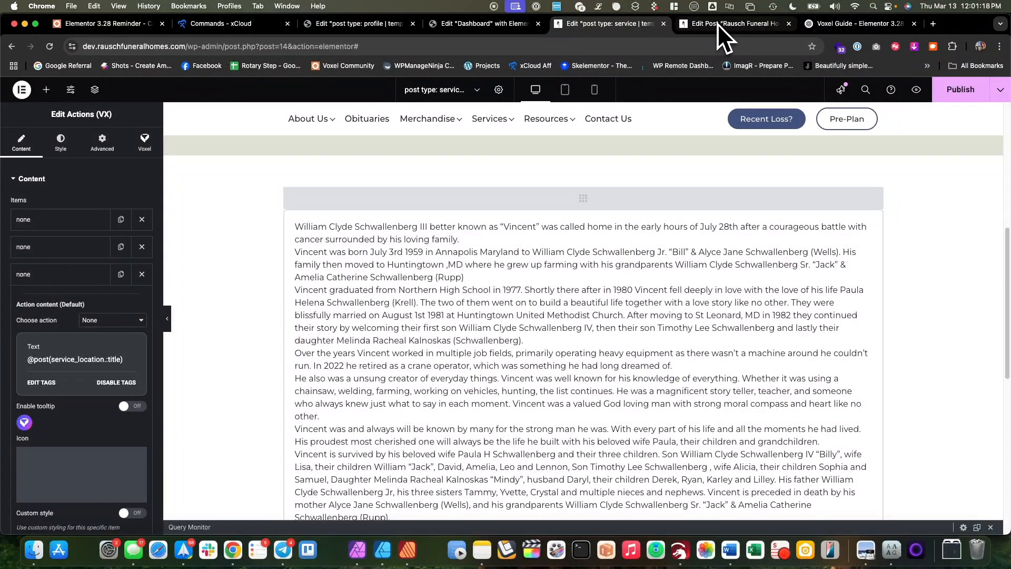
# - Switch to the WordPress admin tab and open the first post in the Services list at its Fields section
pyautogui.click(719, 26)
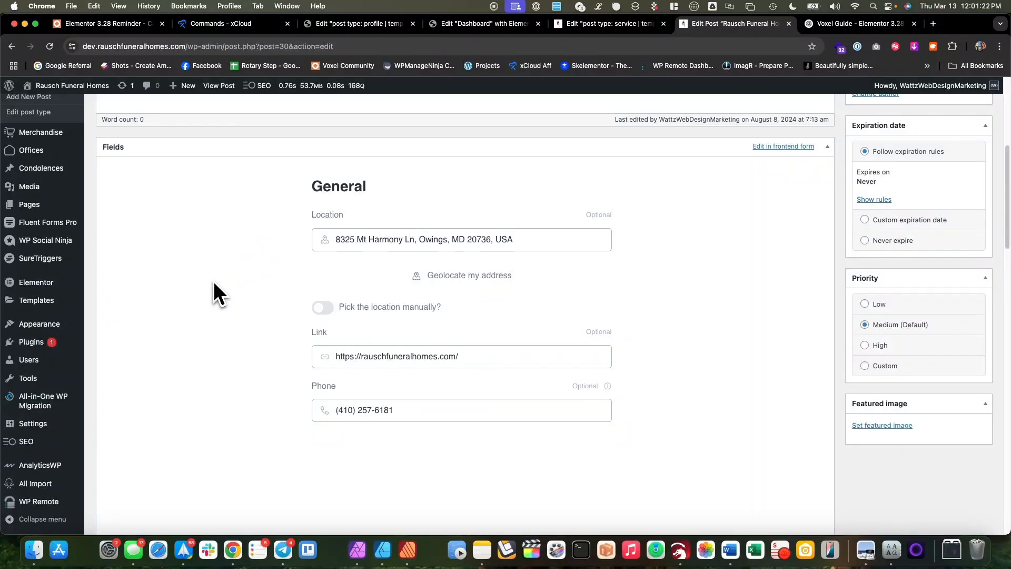
pyautogui.scroll(1, 214, 280)
pyautogui.scroll(3, 213, 280)
pyautogui.click(52, 193)
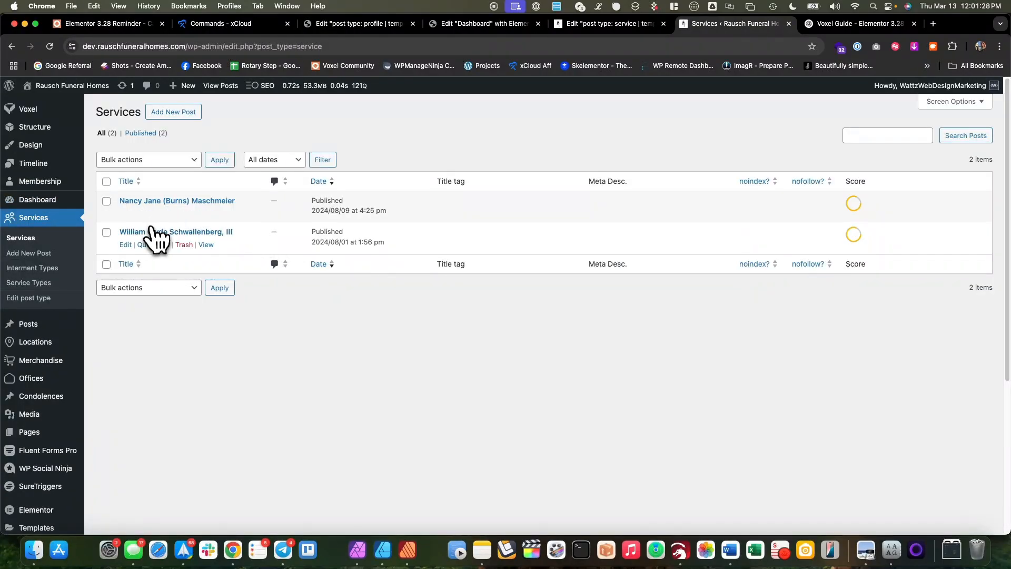
pyautogui.click(151, 201)
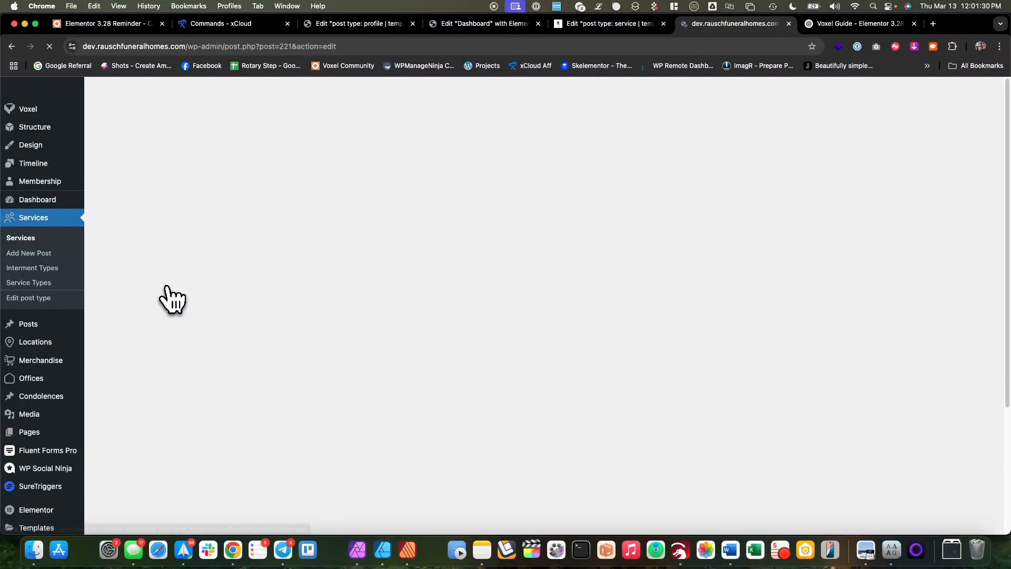
pyautogui.scroll(-4, 328, 295)
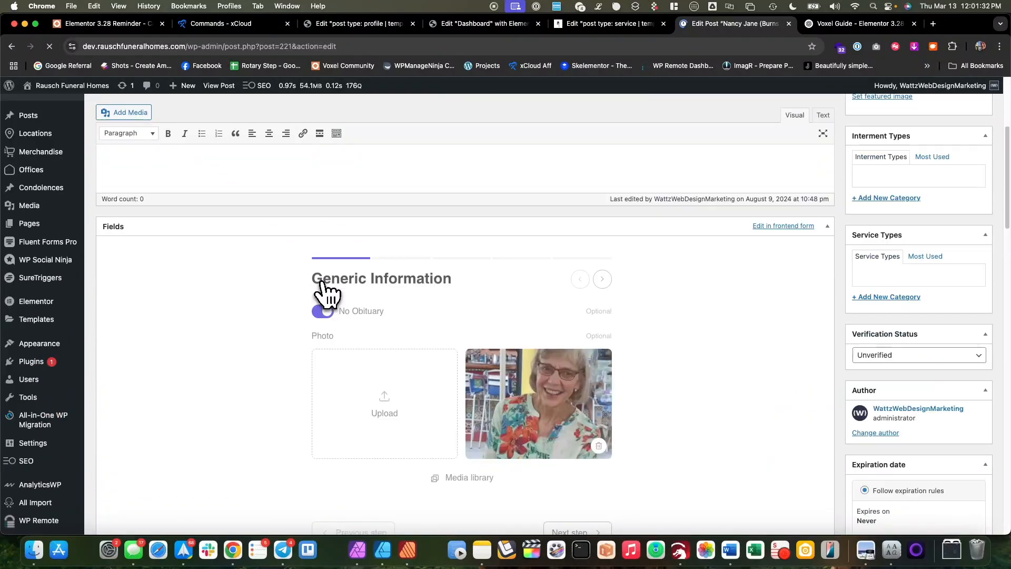
pyautogui.scroll(-1, 596, 289)
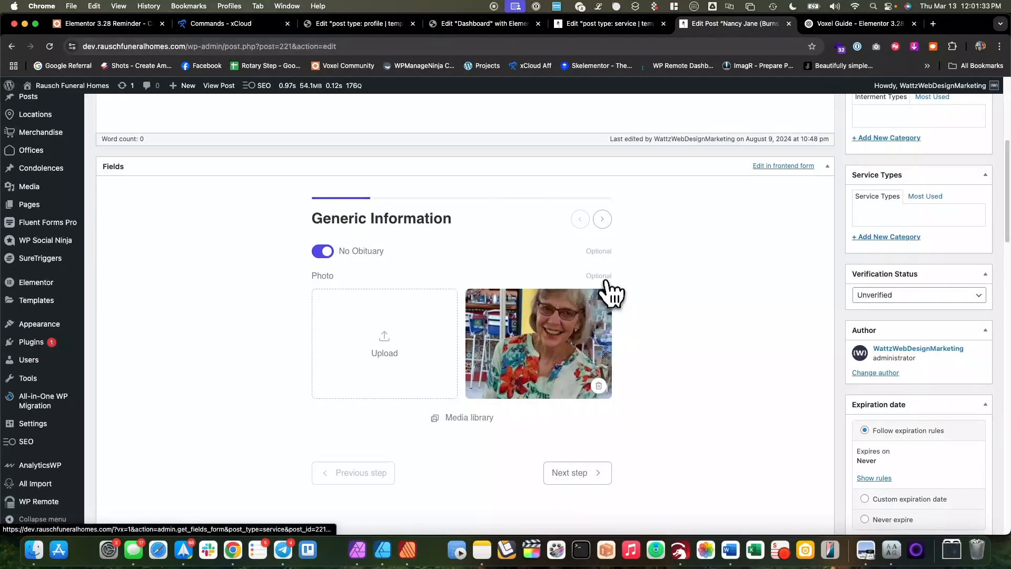
# - Advance the service post's fields to Contributions and examine the options of the Condolences relation
pyautogui.click(603, 219)
pyautogui.click(603, 219)
pyautogui.click(603, 219)
pyautogui.click(602, 219)
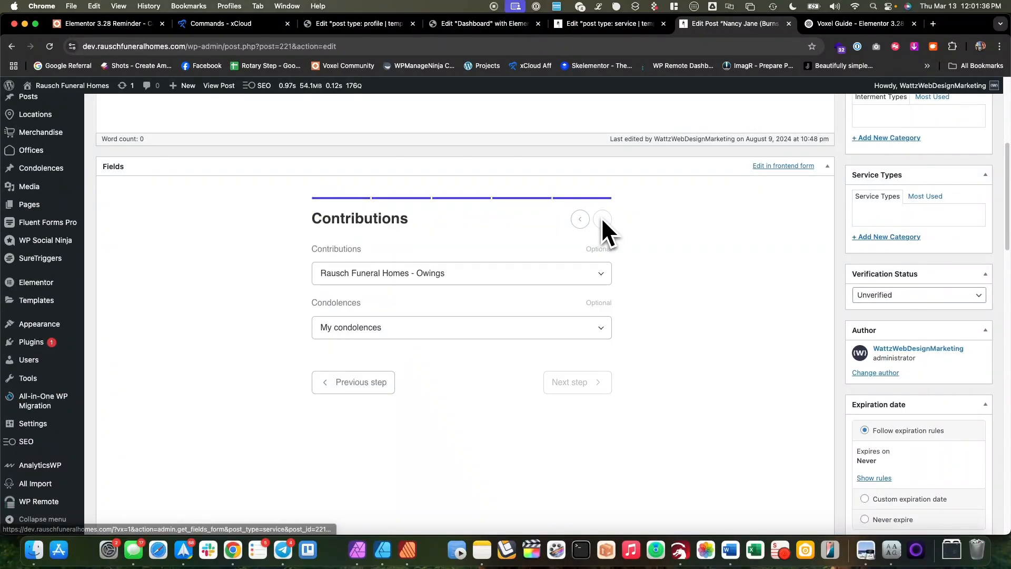
pyautogui.click(342, 333)
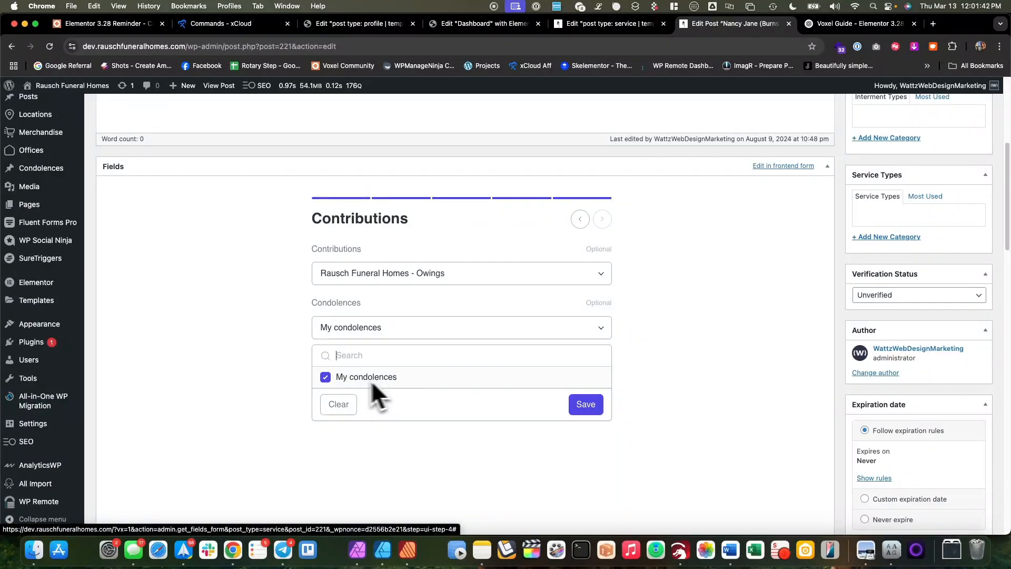
pyautogui.click(269, 378)
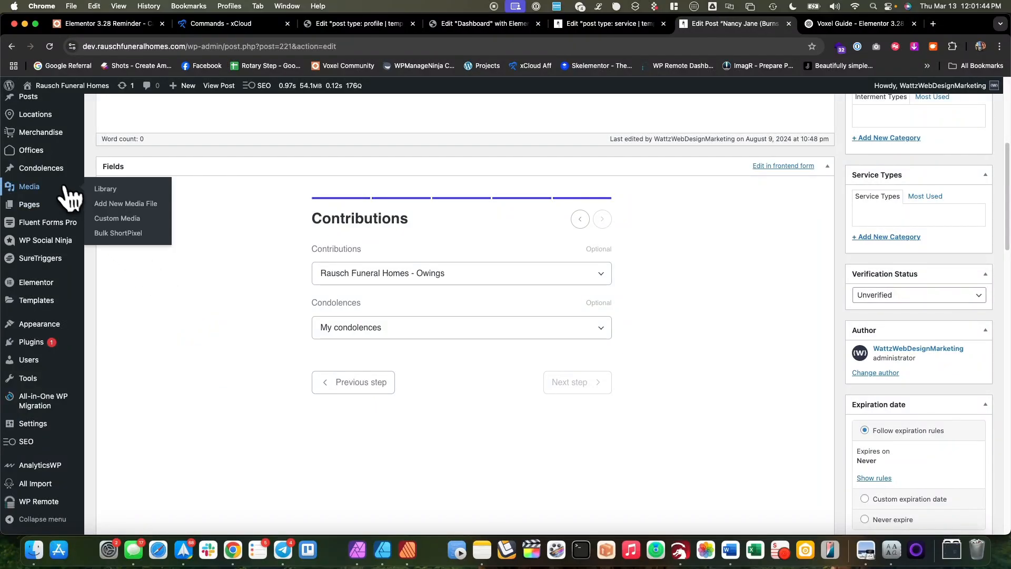
# - Open the pending condolence whose title ends in "rg – 47" from the Condolences list and publish it
pyautogui.click(52, 171)
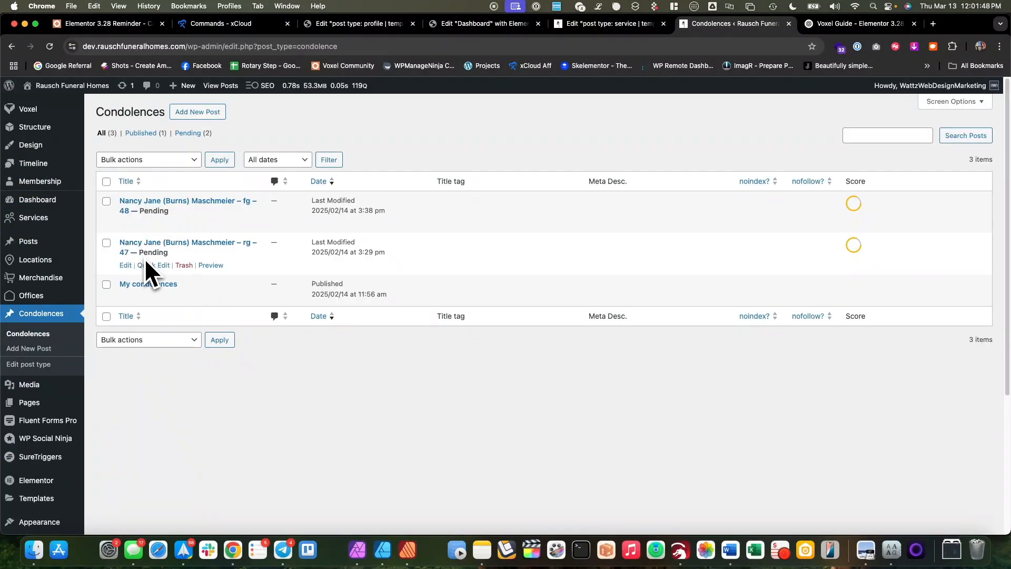
pyautogui.click(151, 244)
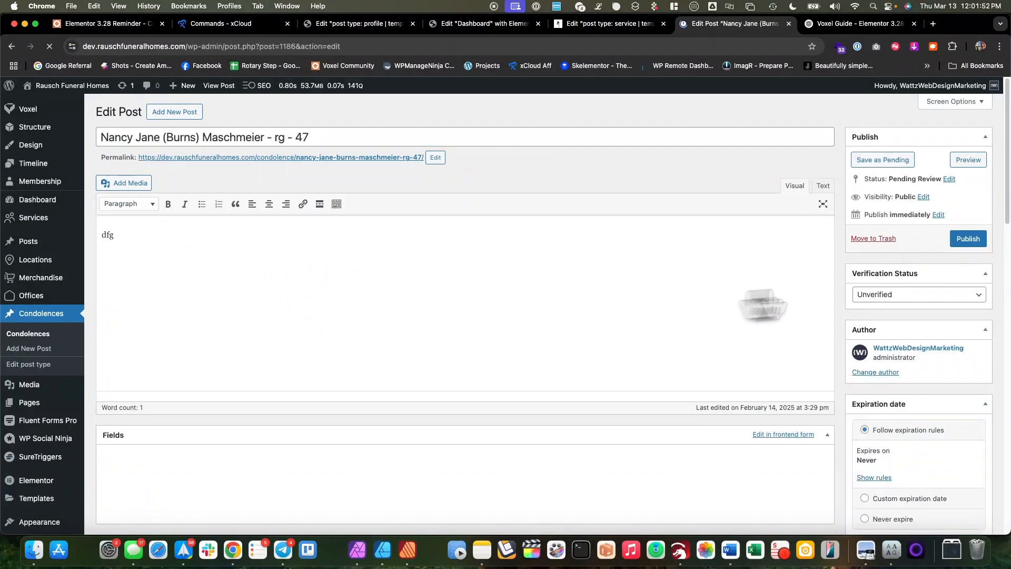
pyautogui.click(981, 246)
# - Examine the Obituary Assigned relation field of the published "rg – 47" condolence without changing its selection
pyautogui.scroll(-6, 387, 330)
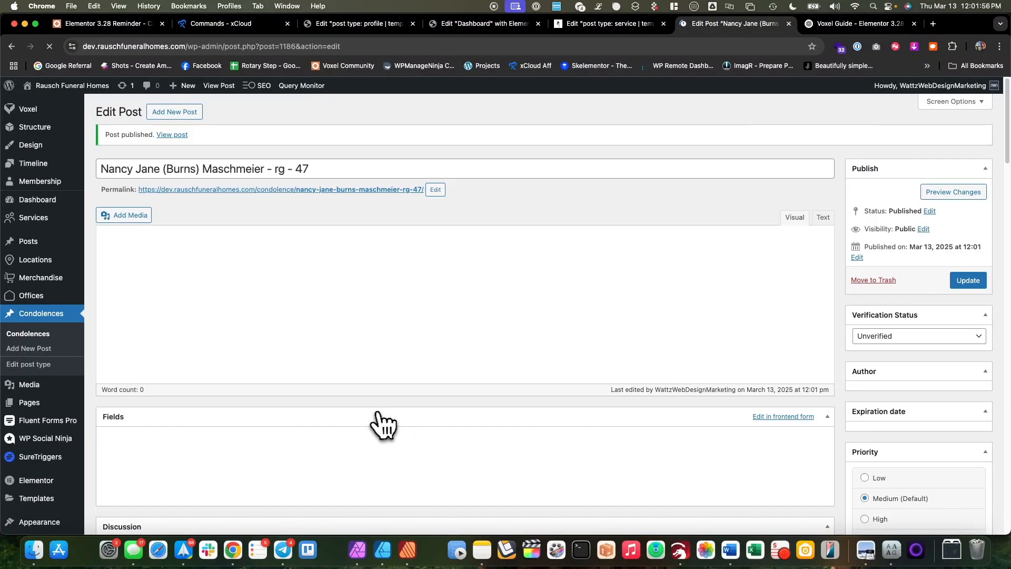
pyautogui.scroll(-6, 361, 422)
pyautogui.scroll(5, 348, 415)
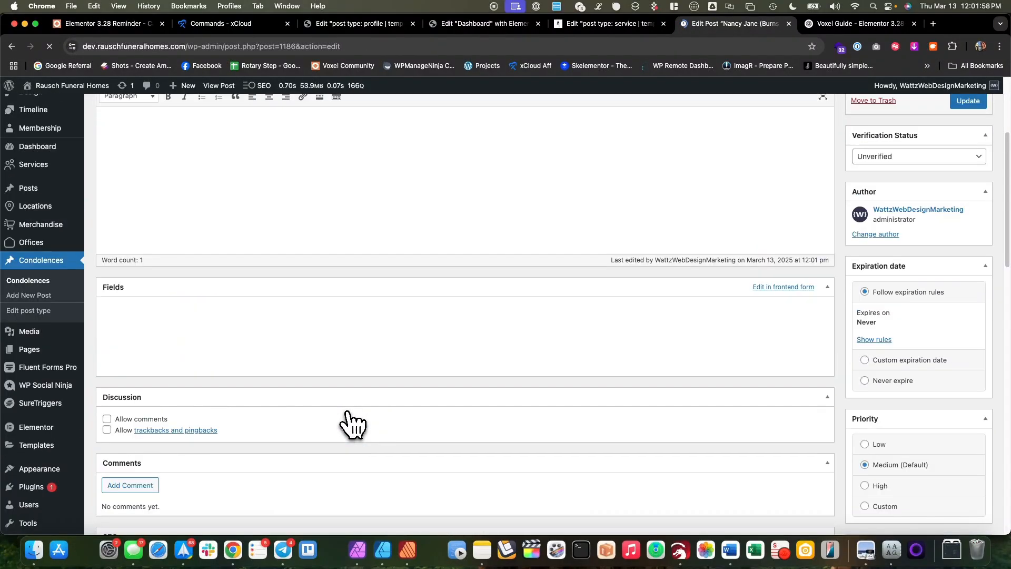
pyautogui.scroll(-2, 363, 418)
pyautogui.scroll(-5, 374, 428)
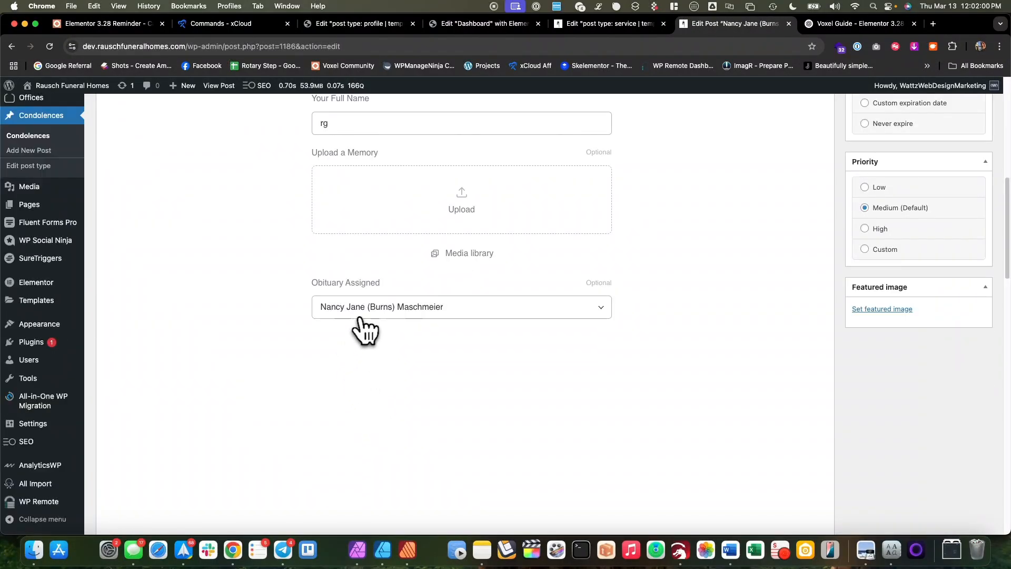
pyautogui.click(428, 312)
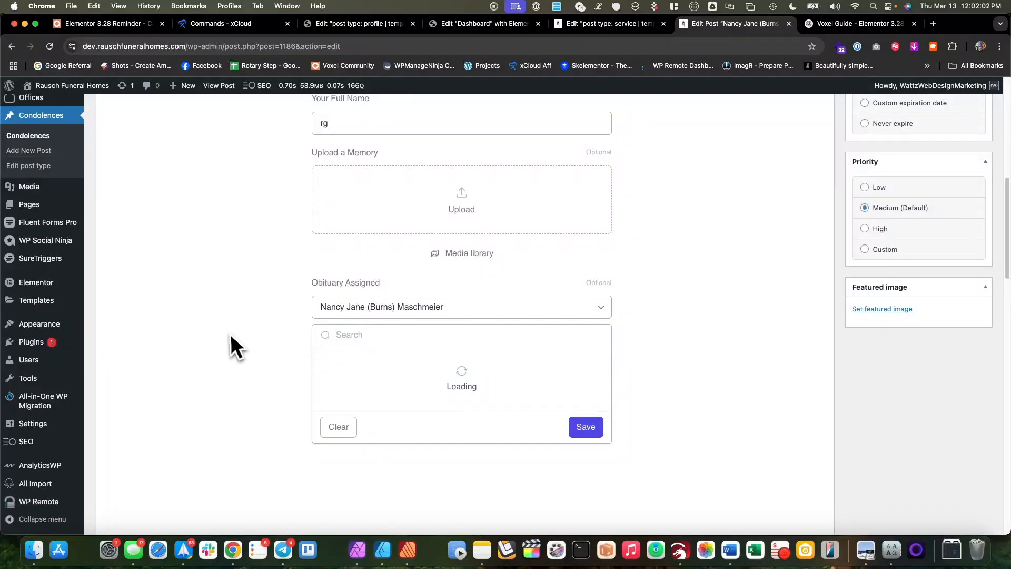
pyautogui.click(227, 342)
# - Return to the Condolences list and publish the remaining pending condolence whose title ends in "fg – 48"
pyautogui.scroll(3, 200, 330)
pyautogui.click(41, 217)
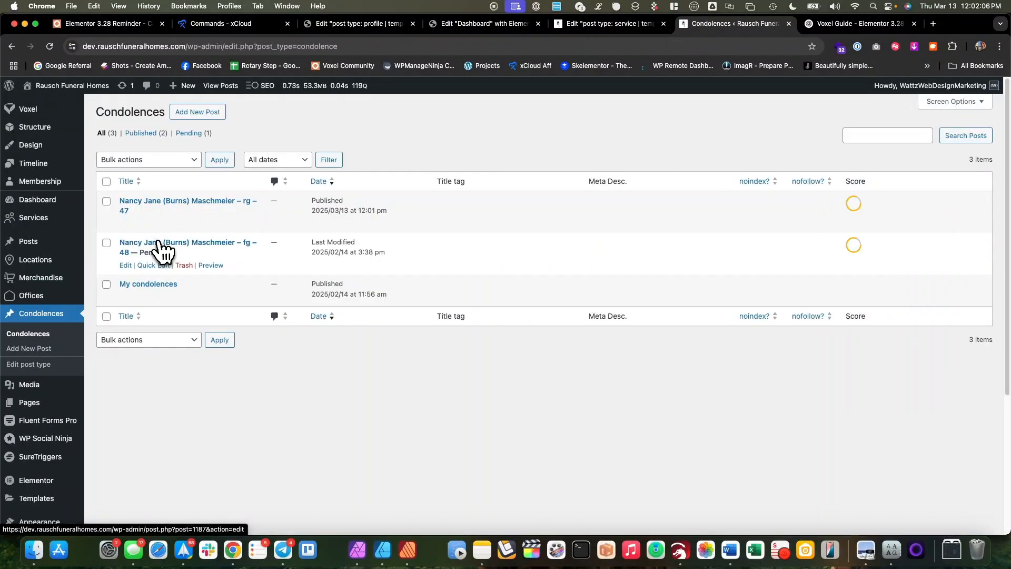
pyautogui.click(158, 246)
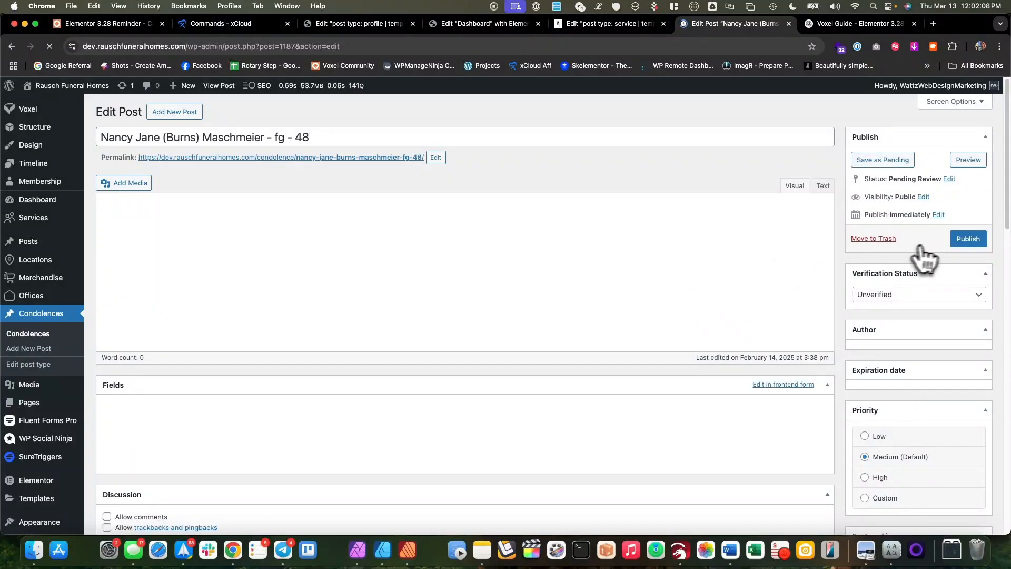
pyautogui.click(969, 239)
pyautogui.scroll(-4, 286, 354)
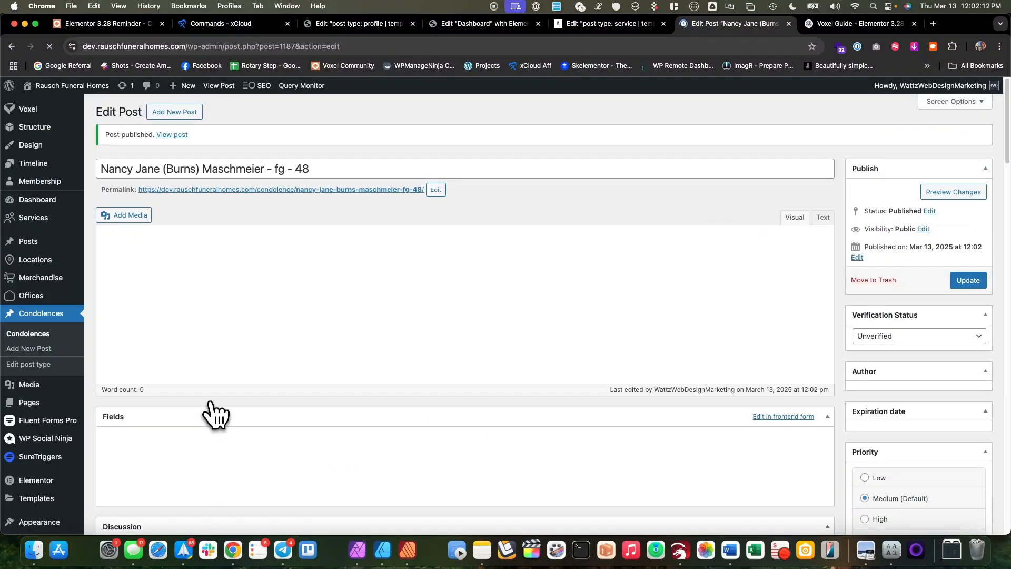
# - Reopen the first Services post and check which condolences are linked in its Contributions fields
pyautogui.moveTo(34, 218)
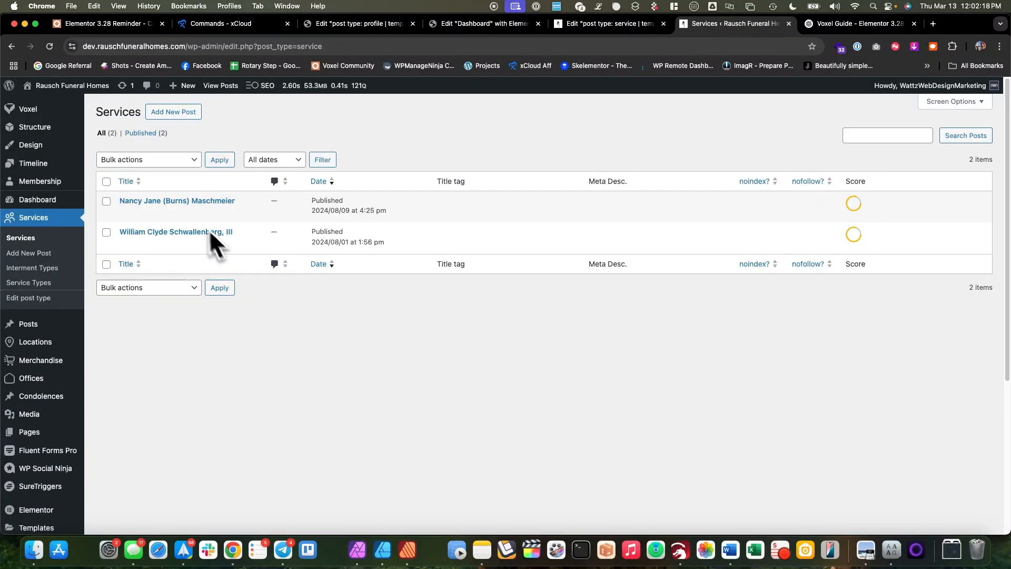
pyautogui.click(182, 202)
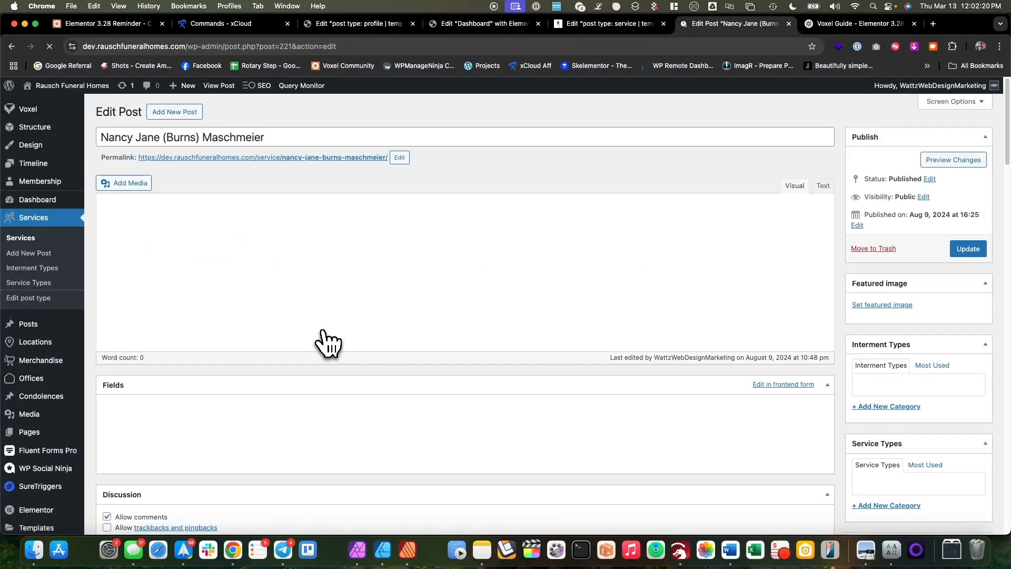
pyautogui.scroll(-5, 396, 354)
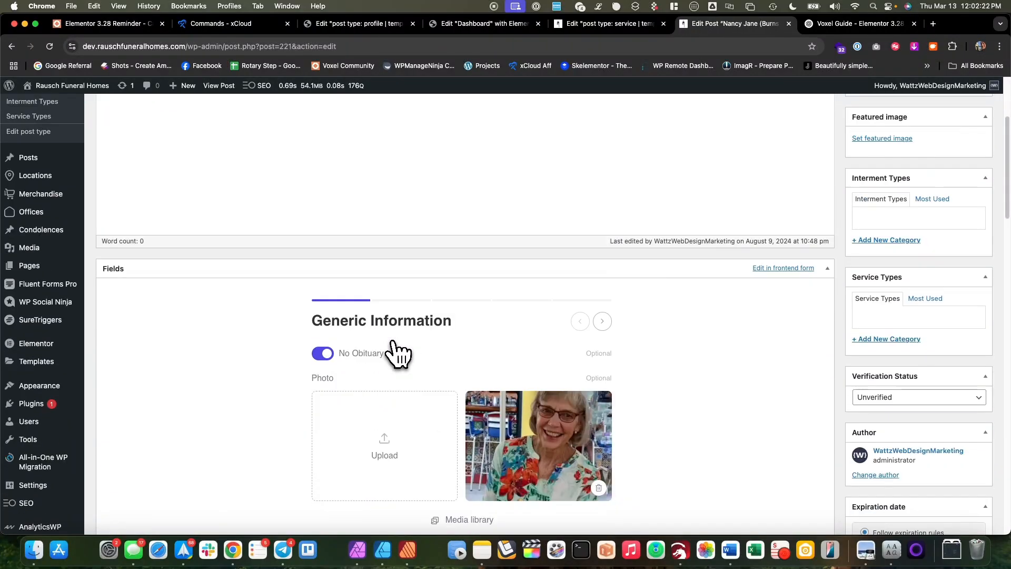
pyautogui.click(604, 163)
pyautogui.click(604, 163)
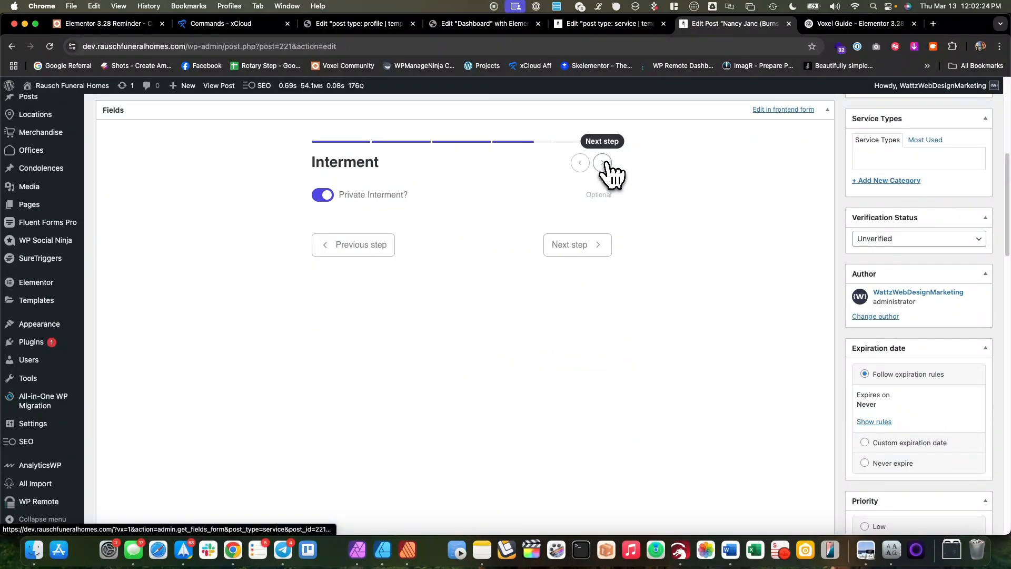
pyautogui.click(603, 163)
pyautogui.click(603, 163)
pyautogui.click(361, 277)
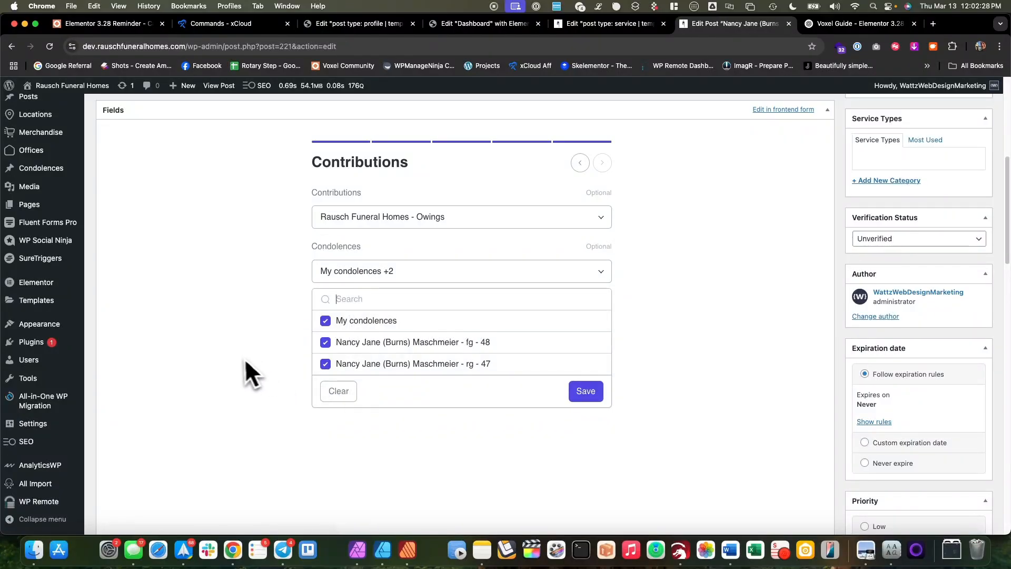
pyautogui.click(216, 349)
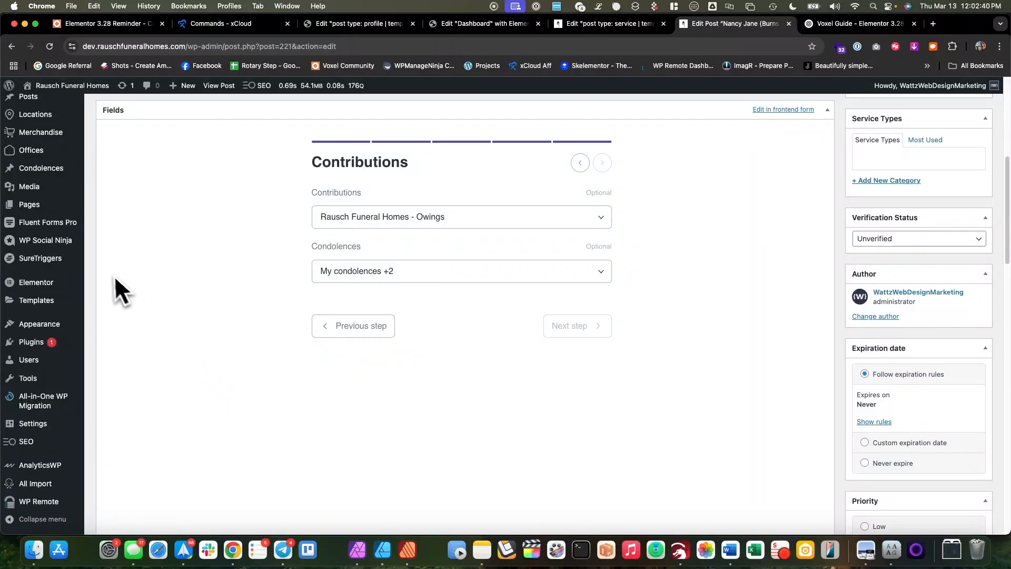
# - Return to the Elementor service template, select the embedded Template tabs widget and expand its condolence tab
pyautogui.scroll(3, 148, 266)
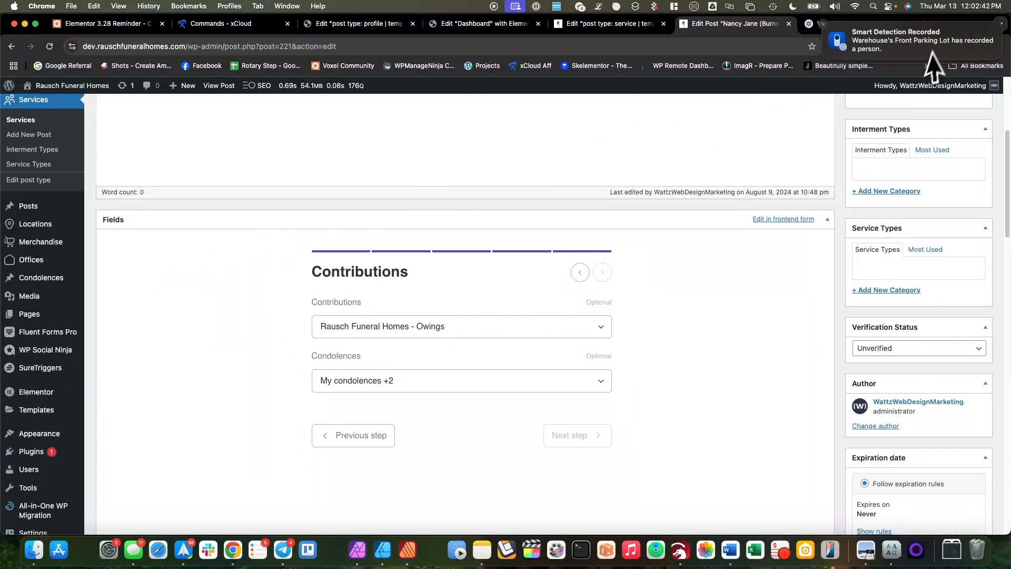
pyautogui.scroll(4, 575, 138)
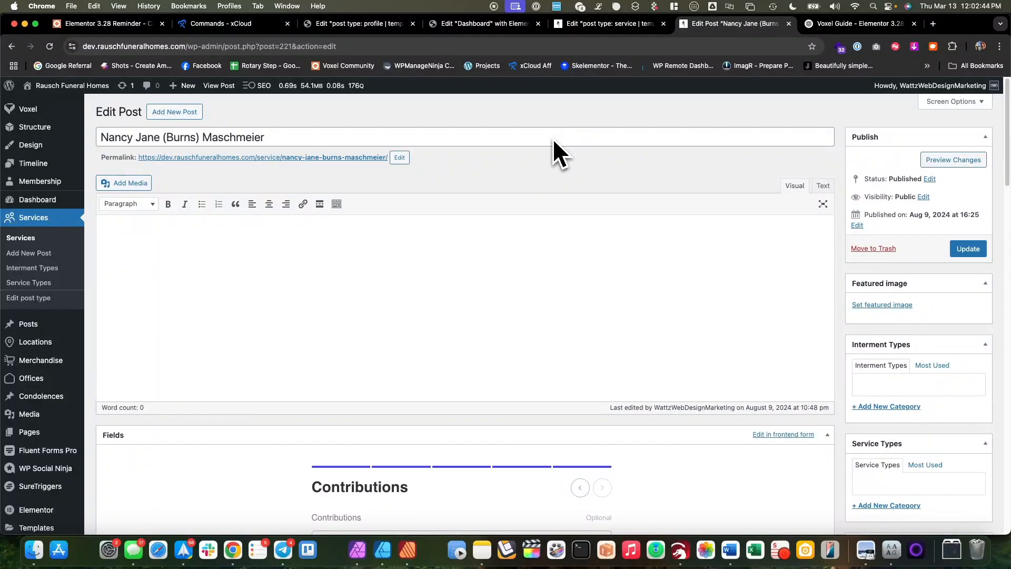
pyautogui.click(602, 27)
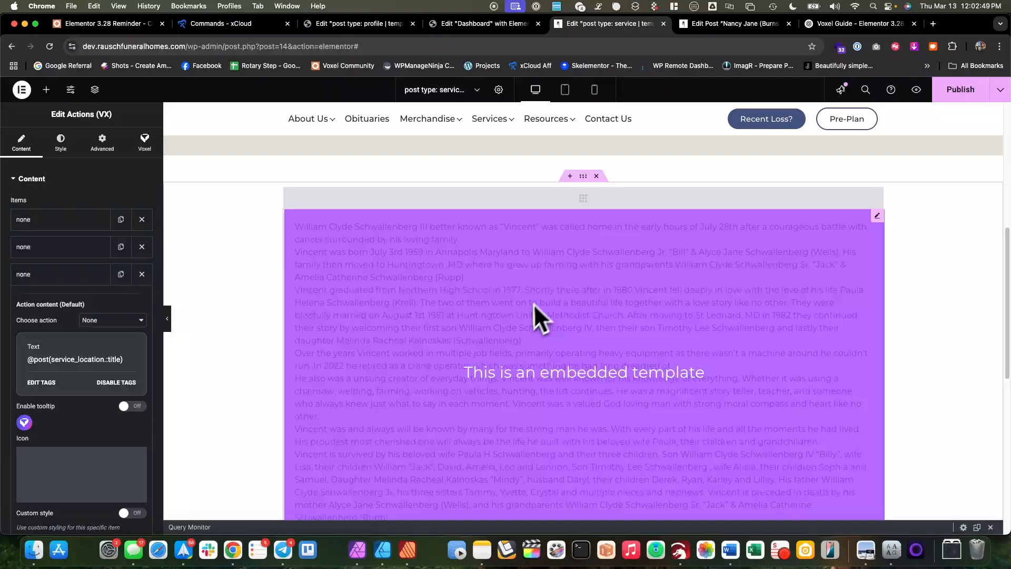
pyautogui.click(529, 310)
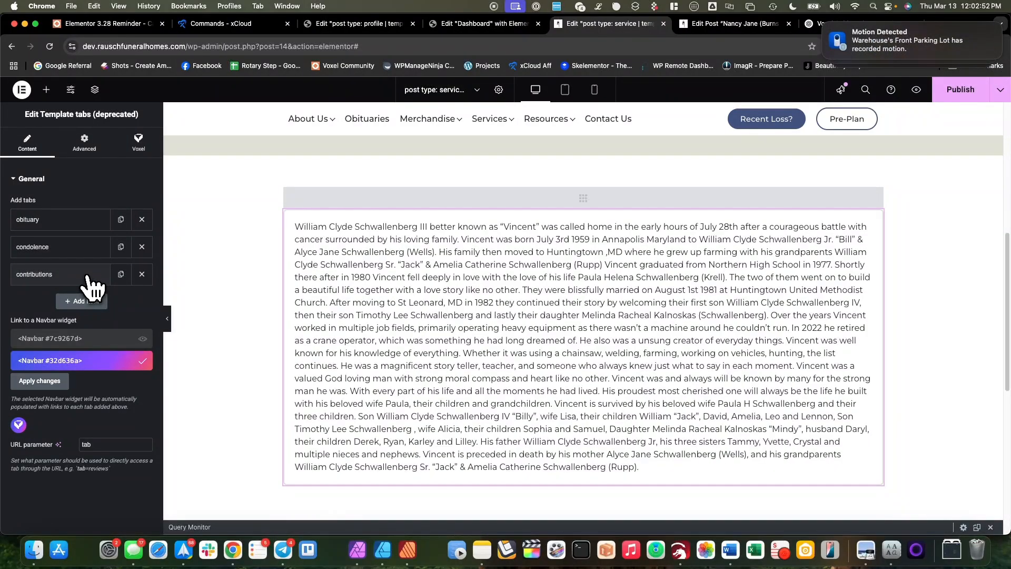
pyautogui.click(87, 275)
pyautogui.click(83, 245)
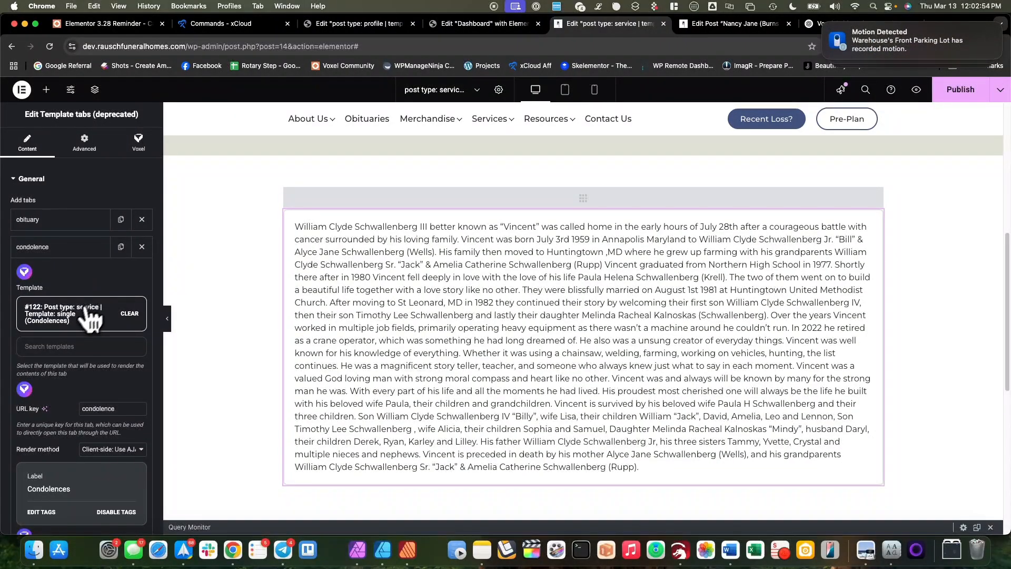
# - Open the condolence tab's linked template, "Post type: service | Template: single (Condolences)", for editing in Elementor and dismiss the desktop notifications
pyautogui.click(52, 324)
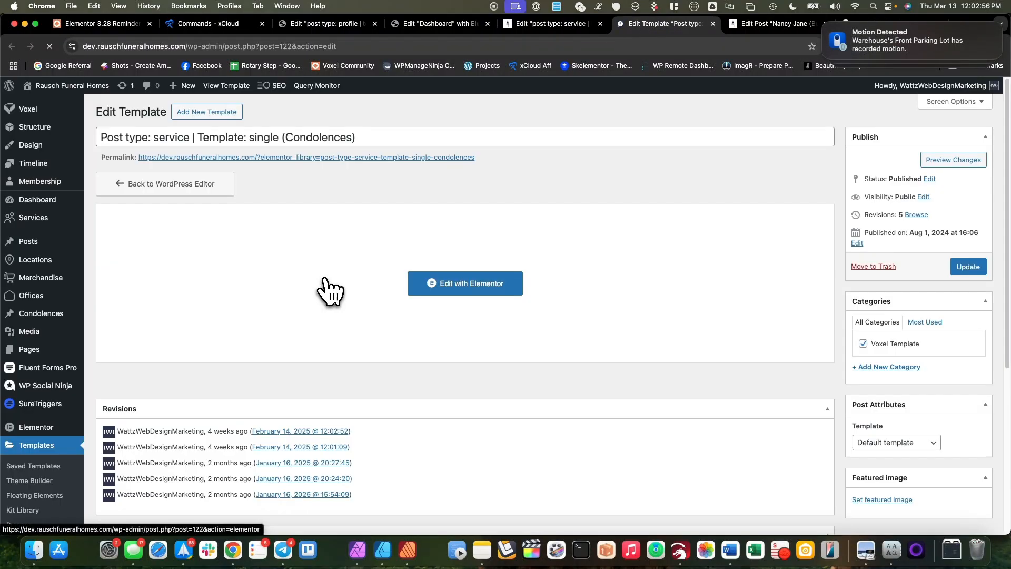
pyautogui.click(474, 301)
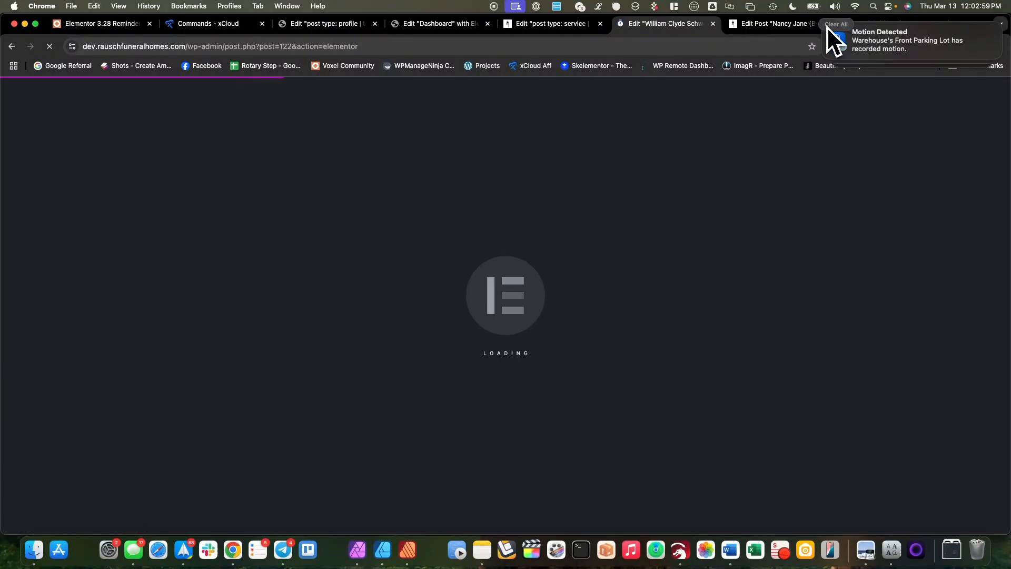
pyautogui.click(835, 24)
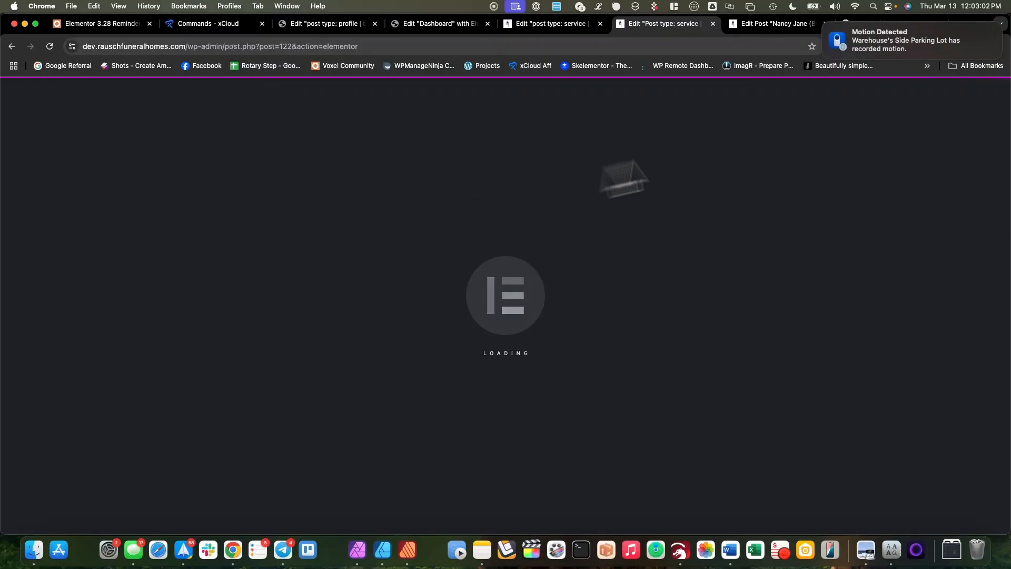
pyautogui.moveTo(872, 53); pyautogui.dragTo(1009, 44)
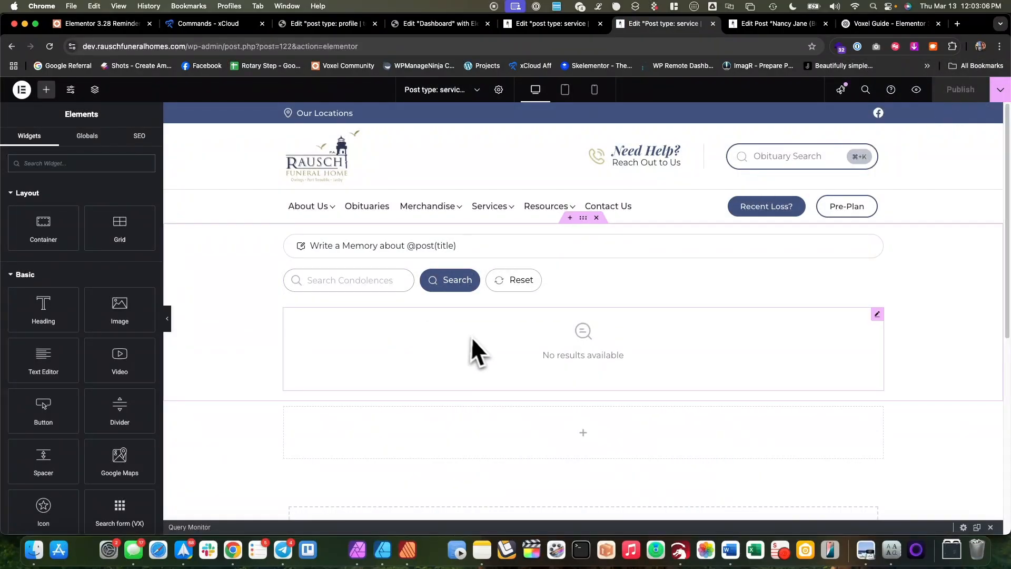
# - Set service post #221 as the template's preview post in its Voxel page settings, then apply the change and reload the editor
pyautogui.click(499, 89)
pyautogui.click(62, 143)
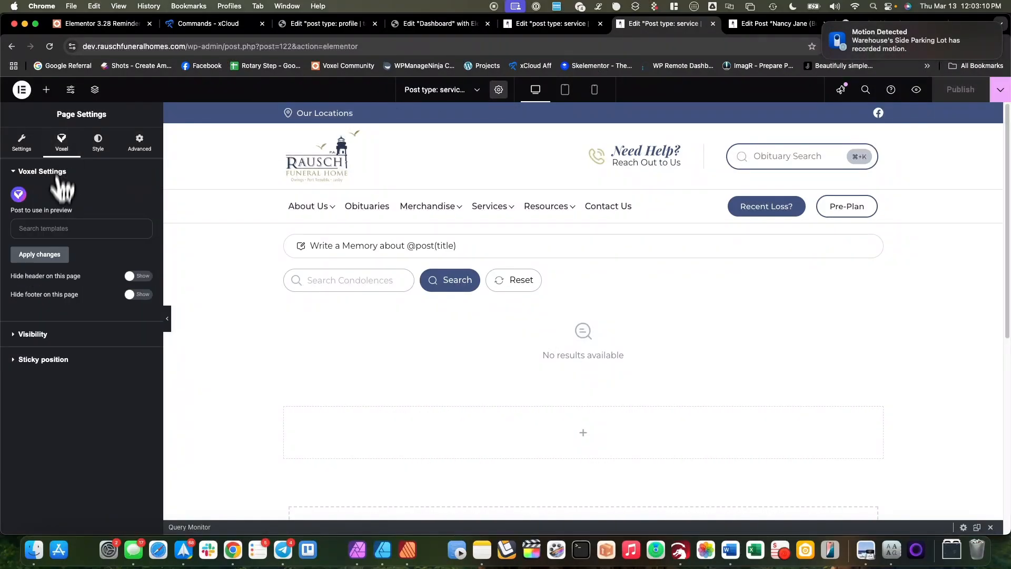
pyautogui.click(48, 228)
pyautogui.write('nancy')
pyautogui.click(48, 253)
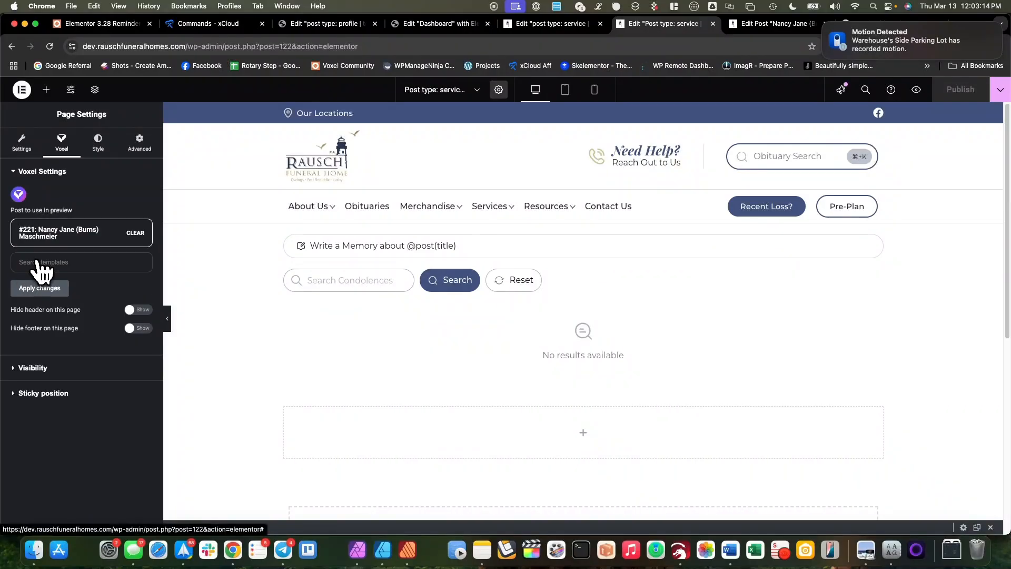
pyautogui.click(42, 291)
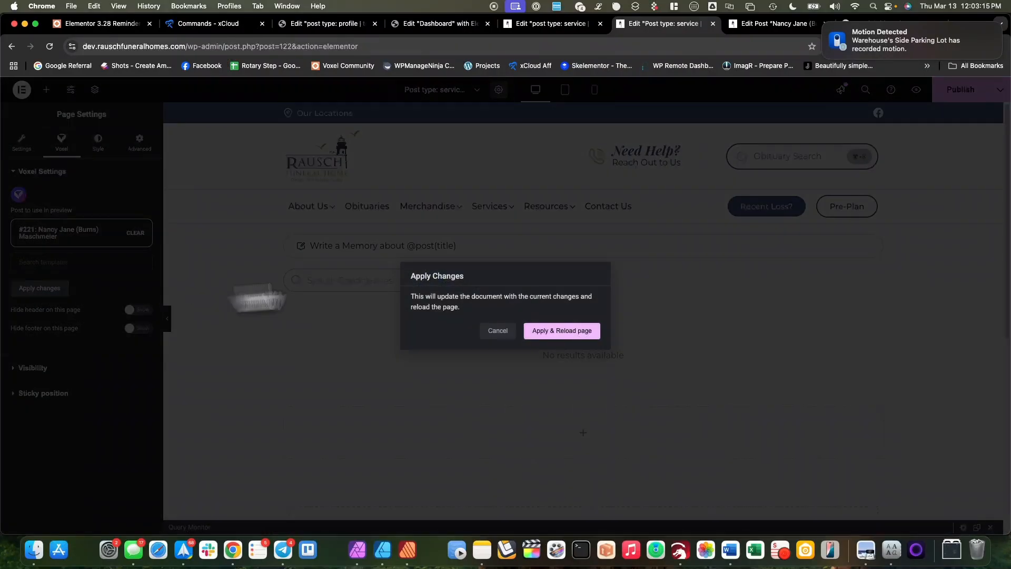
pyautogui.click(595, 330)
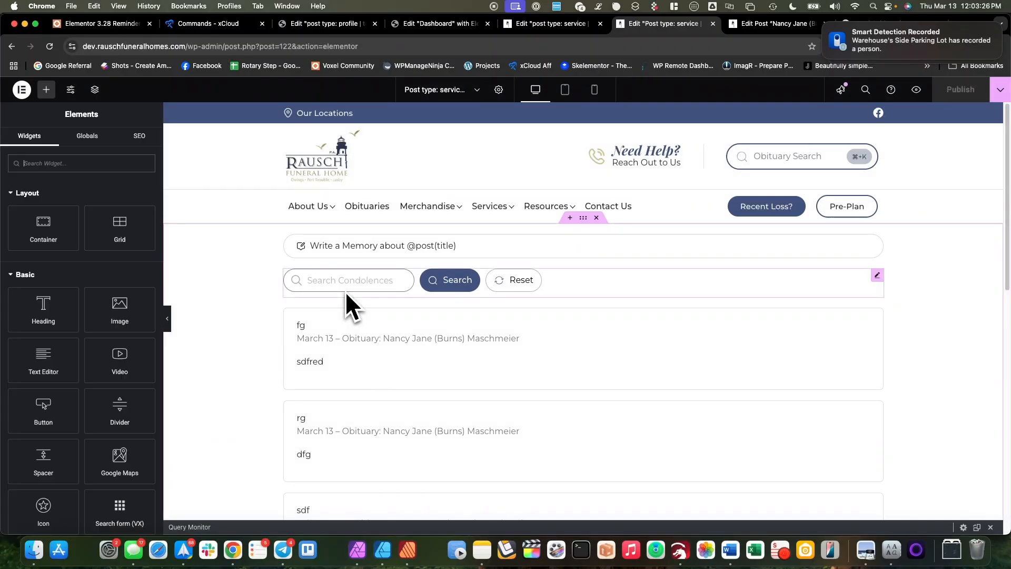
# - Select the Post feed (VX) widget and review its data source settings and the condolences listed for the preview post
pyautogui.scroll(-2, 346, 295)
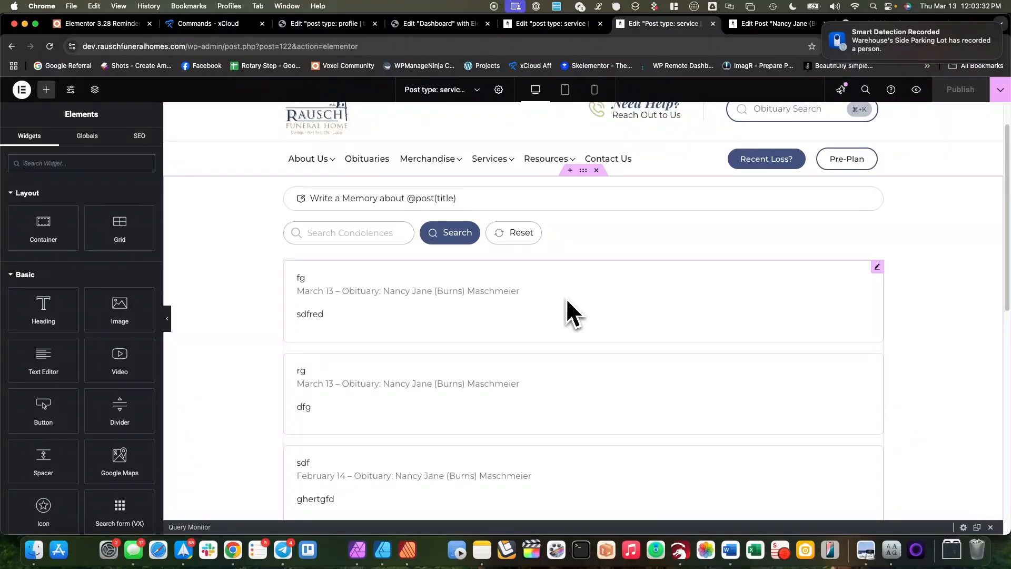
pyautogui.scroll(-1, 566, 298)
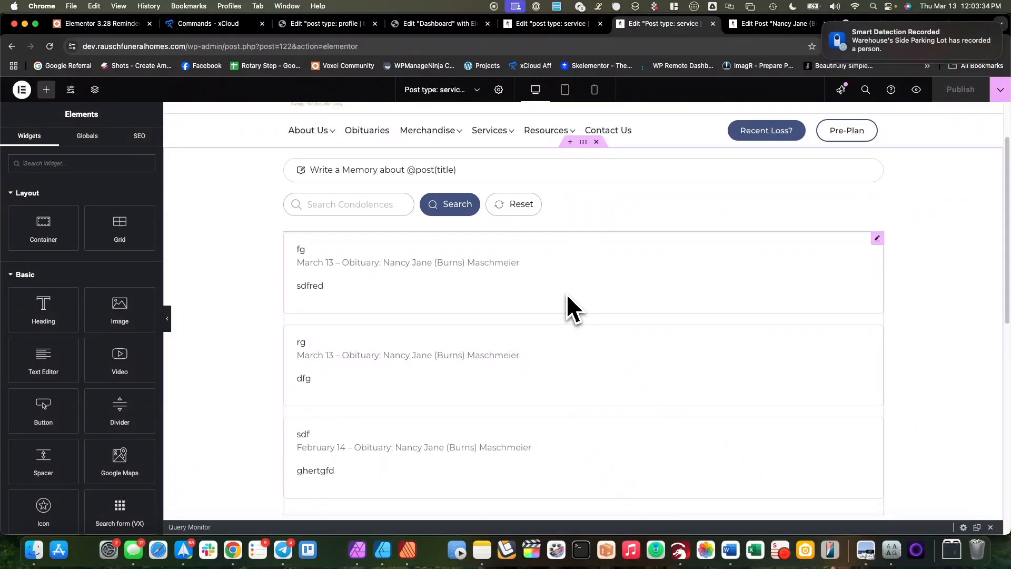
pyautogui.click(567, 298)
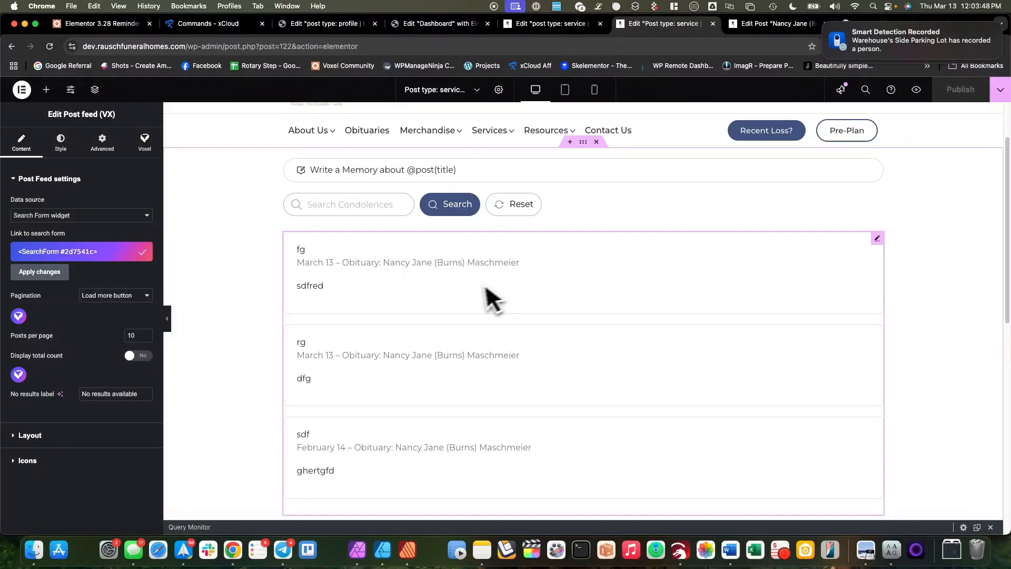
pyautogui.scroll(-1, 480, 294)
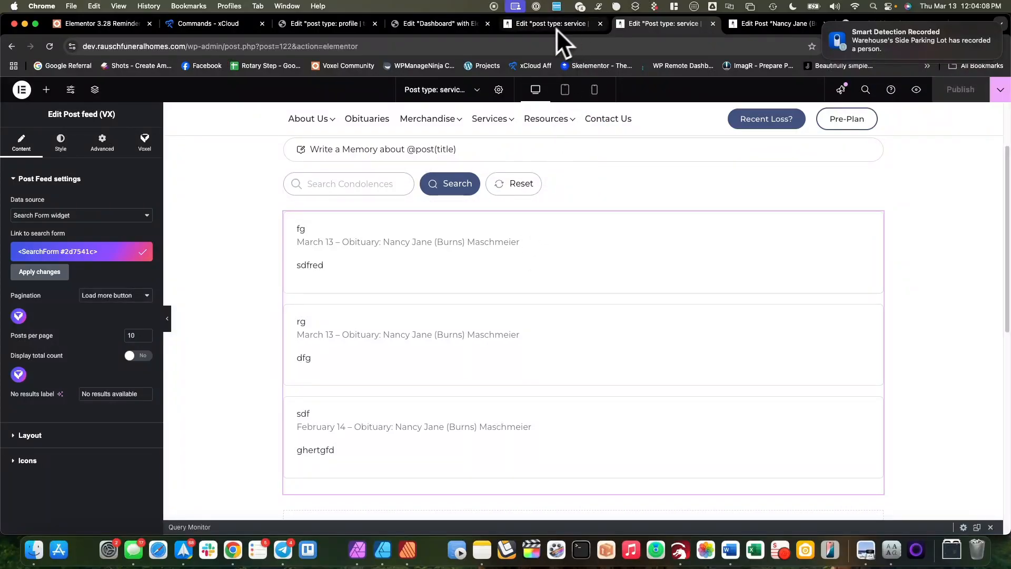
pyautogui.scroll(1, 514, 302)
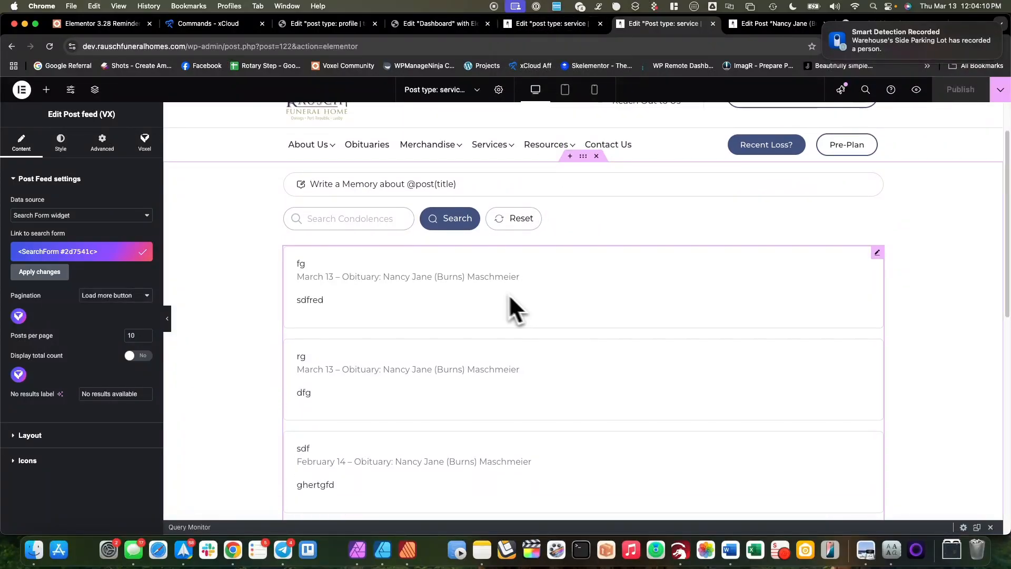
pyautogui.scroll(-3, 490, 292)
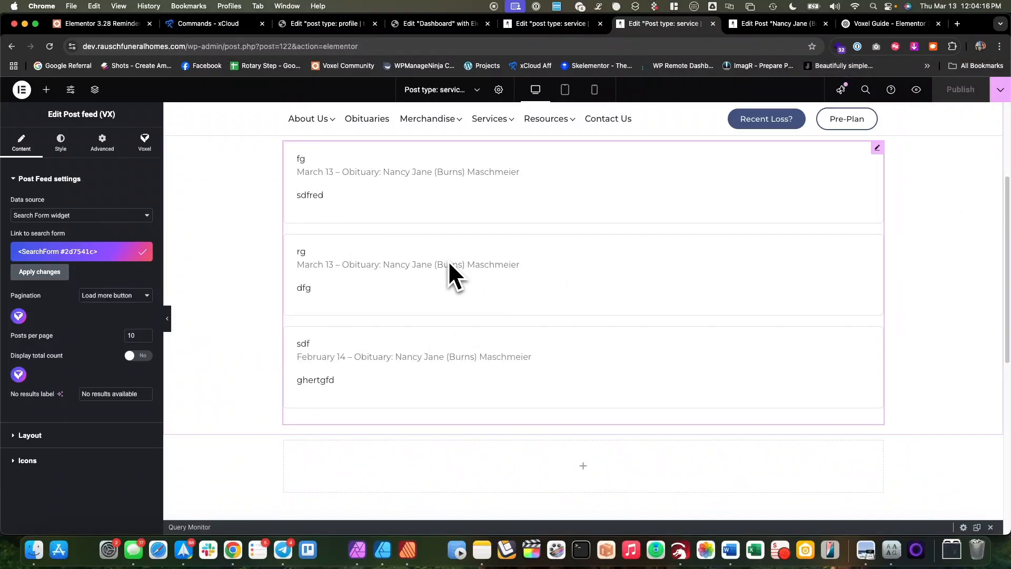
pyautogui.scroll(1, 470, 343)
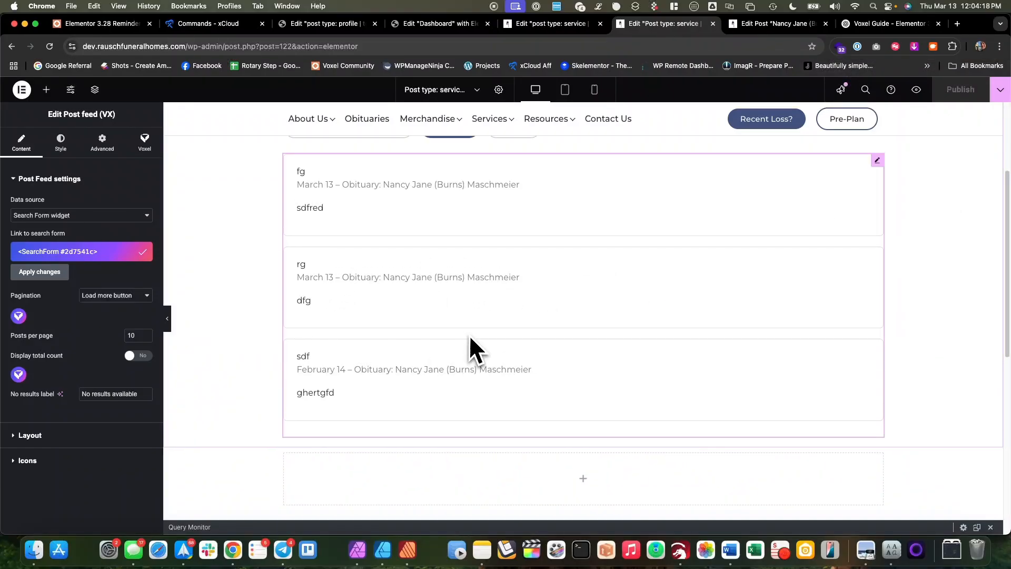
# - Return to the main service template and examine the location details in its Visitation, Services and Interment boxes
pyautogui.click(556, 26)
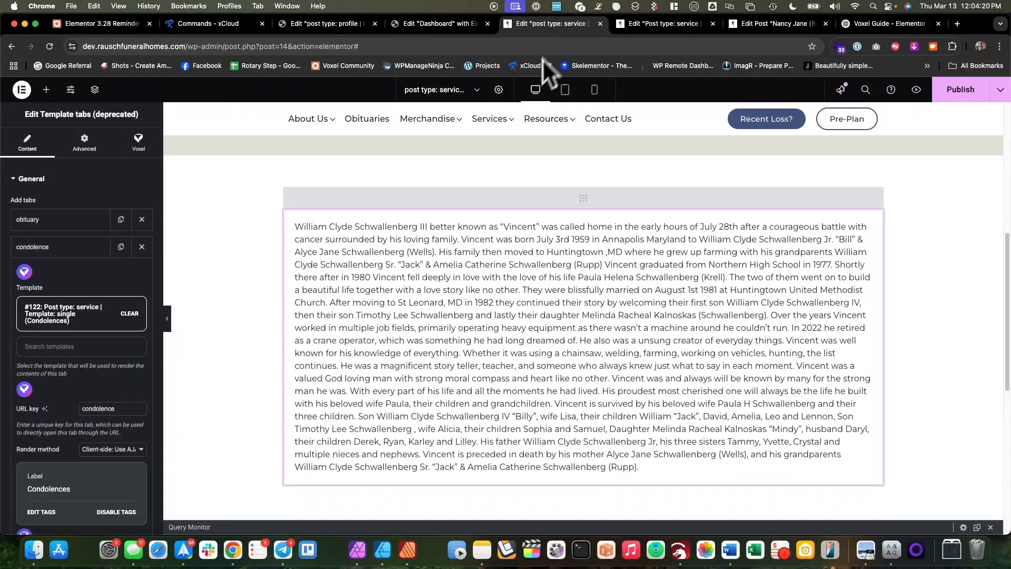
pyautogui.scroll(2, 513, 227)
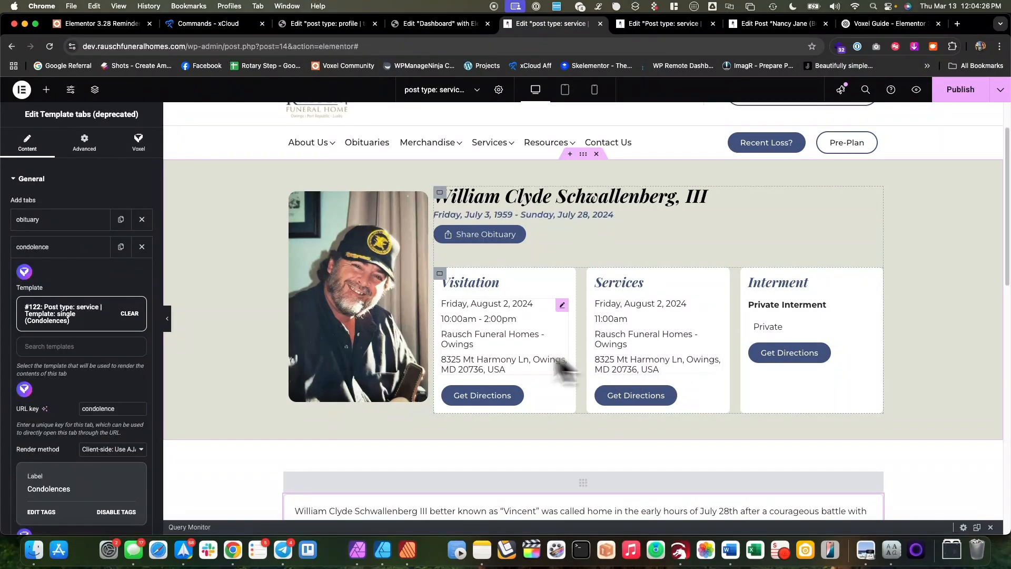
pyautogui.scroll(-1, 482, 348)
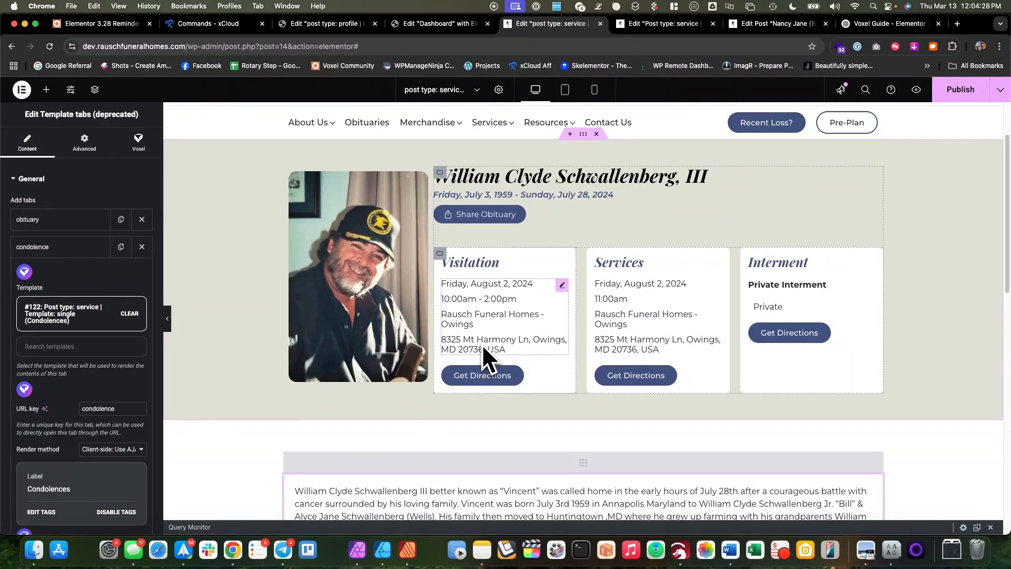